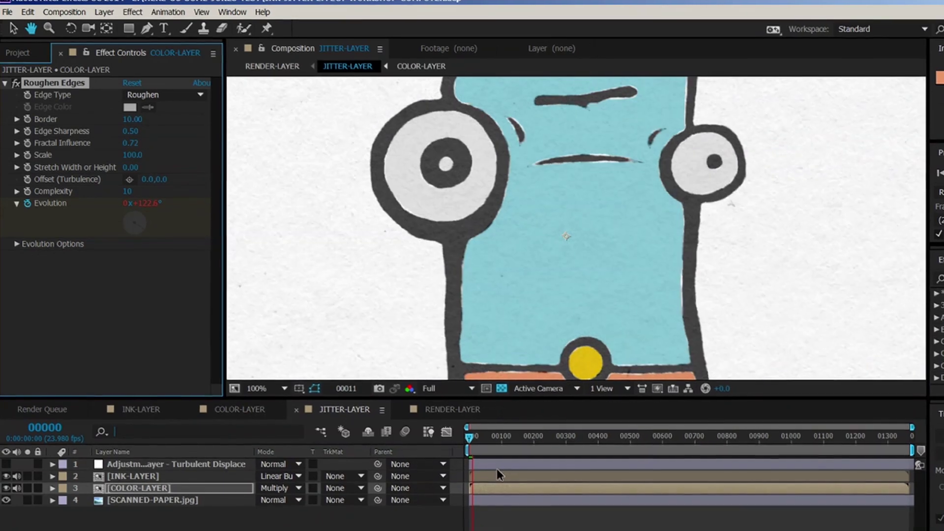
Step: Play back the JITTER-LAYER composition to preview the roughened edge animation on the coloured character
{"action": "key", "text": "space"}
{"action": "key", "text": "semicolon"}
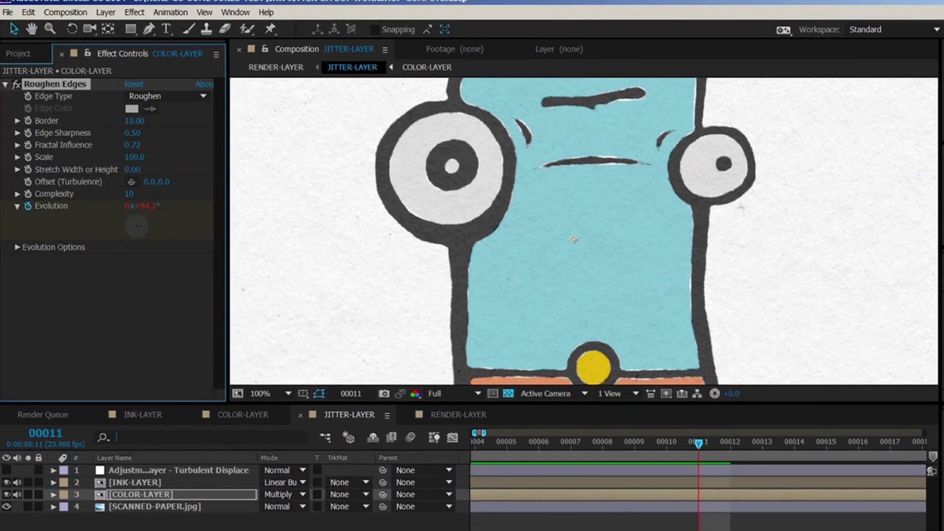
{"action": "left_click_drag", "start_coordinate": [534, 443], "coordinate": [446, 450]}
{"action": "key", "text": "space"}
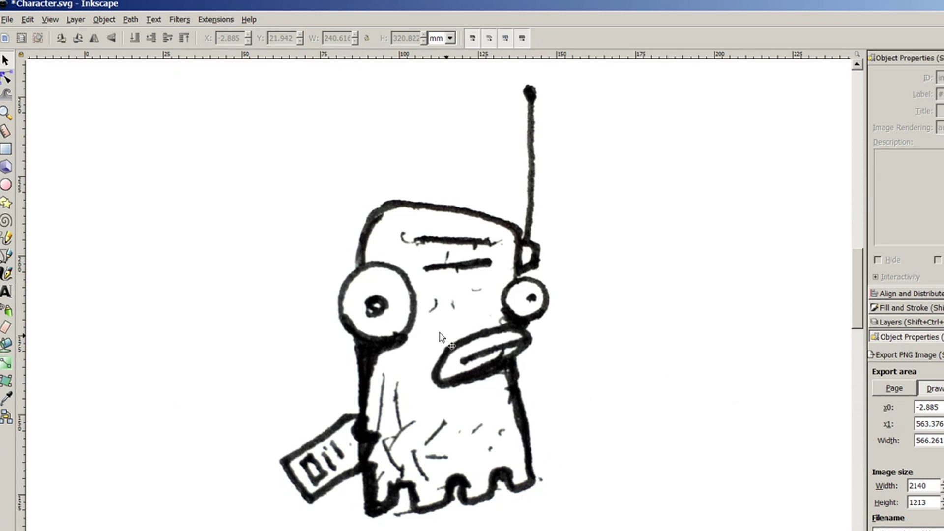
Step: Switch to Inkscape, trace the character sketch into a vector path with Brightness cutoff at 0.450, and place it beside the original
{"action": "left_click", "coordinate": [405, 324]}
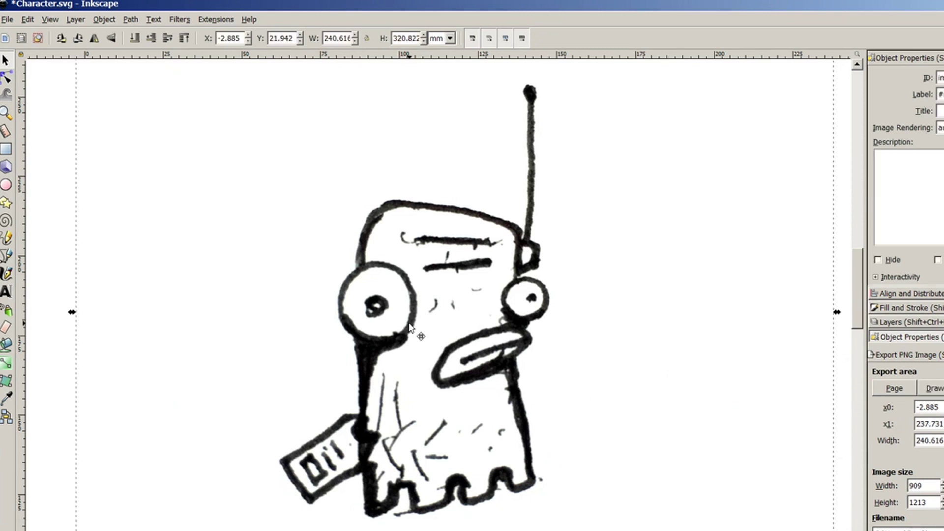
{"action": "key", "text": "shift+alt+b"}
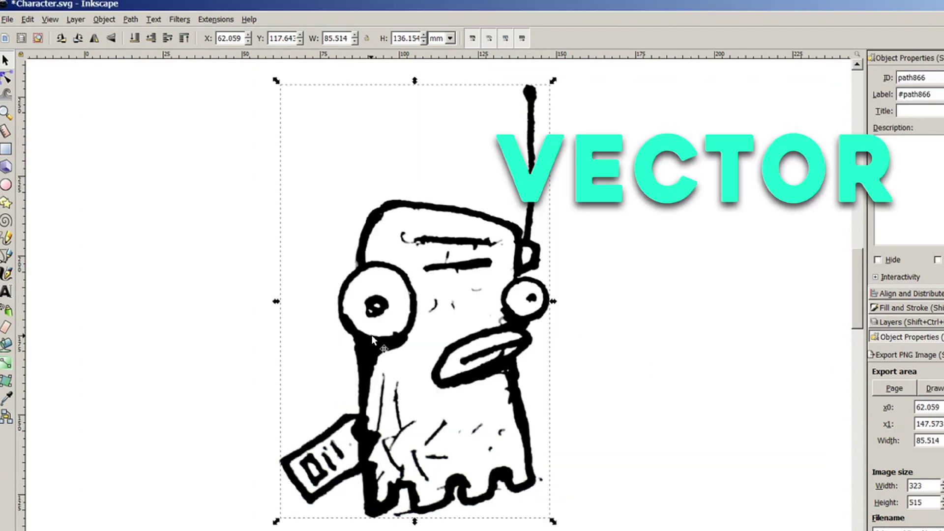
{"action": "left_click_drag", "start_coordinate": [442, 352], "coordinate": [706, 347]}
{"action": "left_click_drag", "start_coordinate": [778, 296], "coordinate": [430, 270]}
Step: Examine the character's small eye up close to compare the edges of the vector trace with the original bitmap
{"action": "scroll", "coordinate": [430, 270], "scroll_direction": "up", "scroll_amount": 1}
{"action": "key", "text": "plus"}
{"action": "key", "text": "plus"}
{"action": "key", "text": "plus"}
{"action": "key", "text": "plus"}
{"action": "key", "text": "plus"}
{"action": "key", "text": "plus"}
{"action": "key", "text": "plus"}
{"action": "key", "text": "plus"}
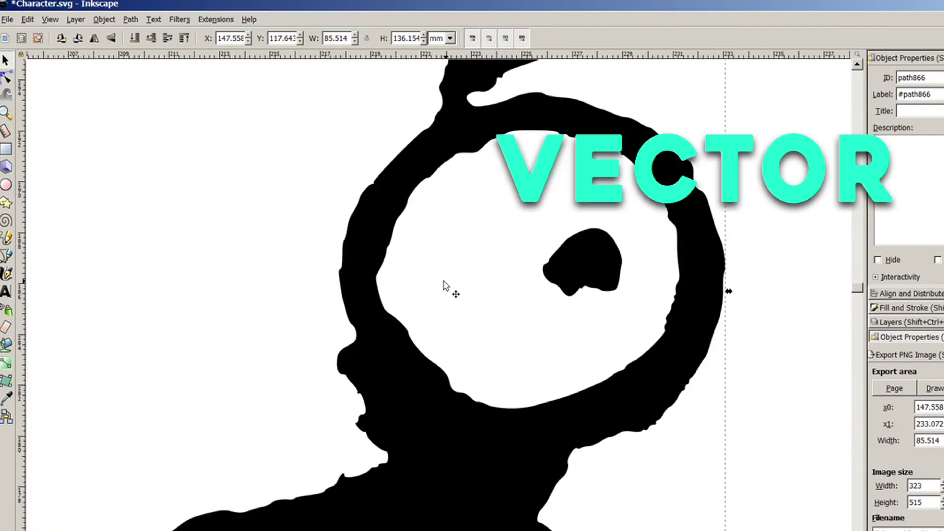
{"action": "key", "text": "minus"}
{"action": "key", "text": "minus"}
{"action": "key", "text": "minus"}
{"action": "key", "text": "minus"}
{"action": "key", "text": "minus"}
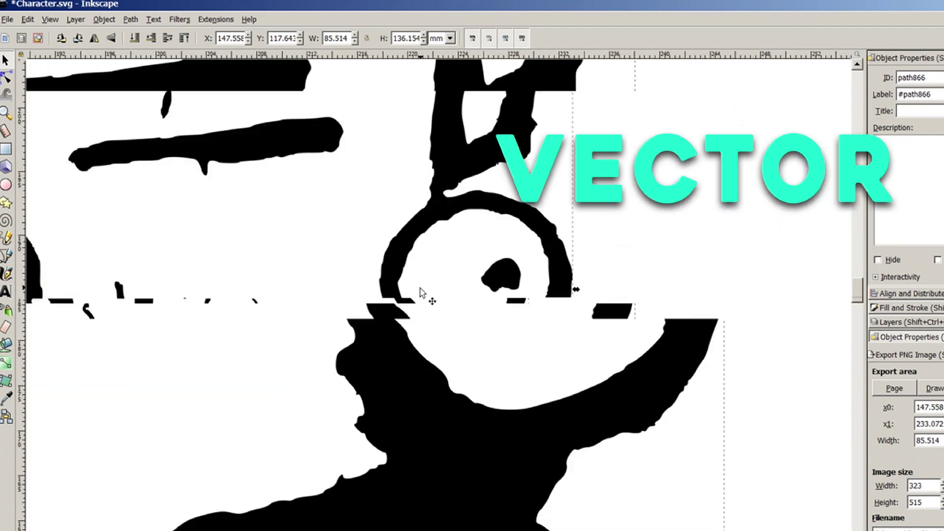
{"action": "scroll", "coordinate": [420, 289], "scroll_direction": "down", "scroll_amount": 5}
{"action": "left_click_drag", "start_coordinate": [279, 300], "coordinate": [516, 301]}
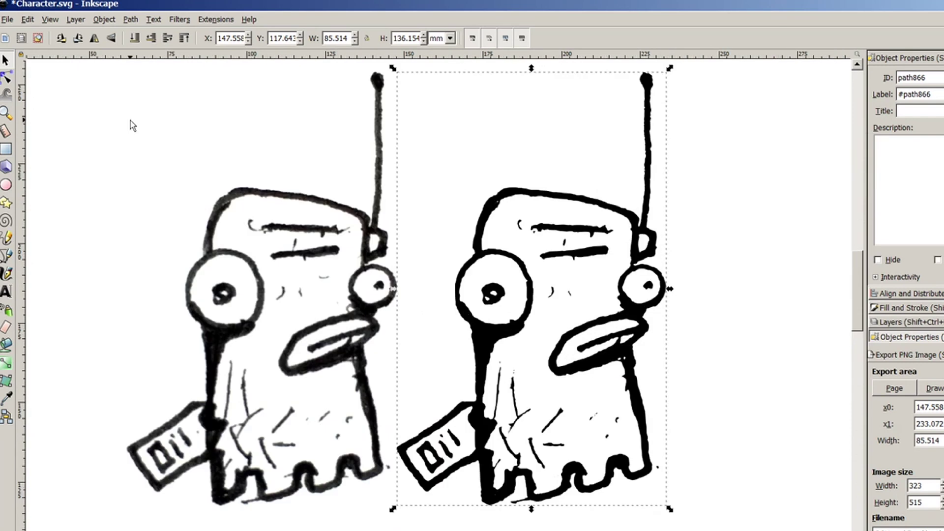
{"action": "scroll", "coordinate": [346, 277], "scroll_direction": "up", "scroll_amount": 8}
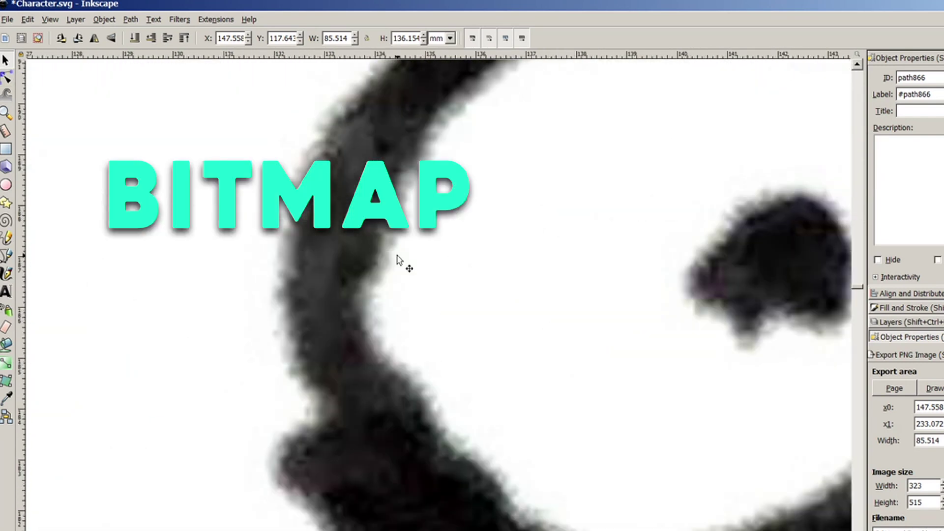
{"action": "scroll", "coordinate": [356, 248], "scroll_direction": "down", "scroll_amount": 1}
{"action": "scroll", "coordinate": [362, 265], "scroll_direction": "down", "scroll_amount": 5}
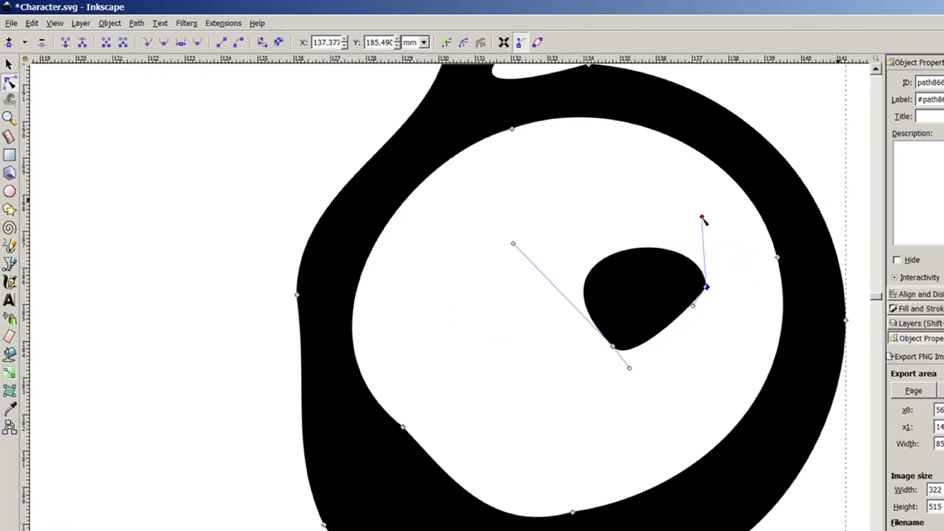
Step: Edit the nodes of the traced path to clean up the character's outline
{"action": "left_click_drag", "start_coordinate": [702, 217], "coordinate": [722, 390]}
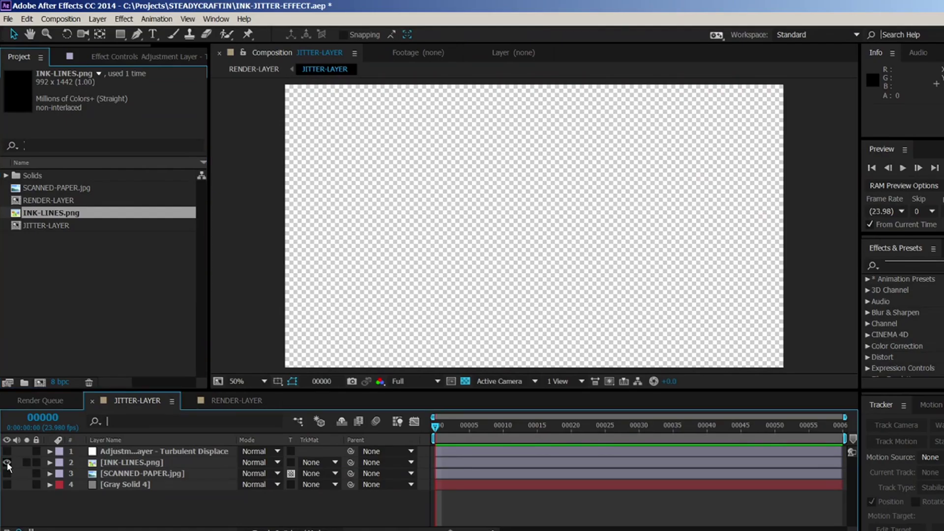
Step: Switch to After Effects and show the INK-LINES.png layer in JITTER-LAYER, undoing the stray change
{"action": "left_click", "coordinate": [7, 462]}
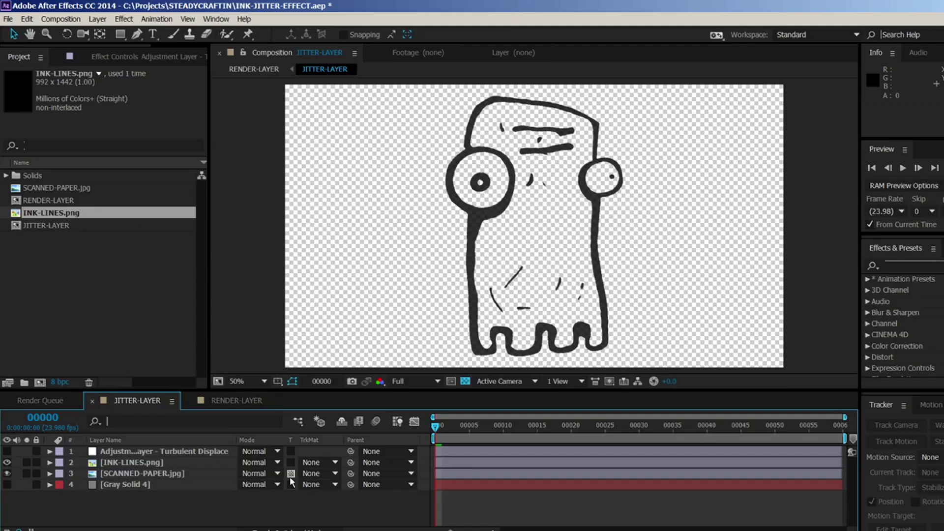
{"action": "left_click_drag", "start_coordinate": [363, 282], "coordinate": [367, 270]}
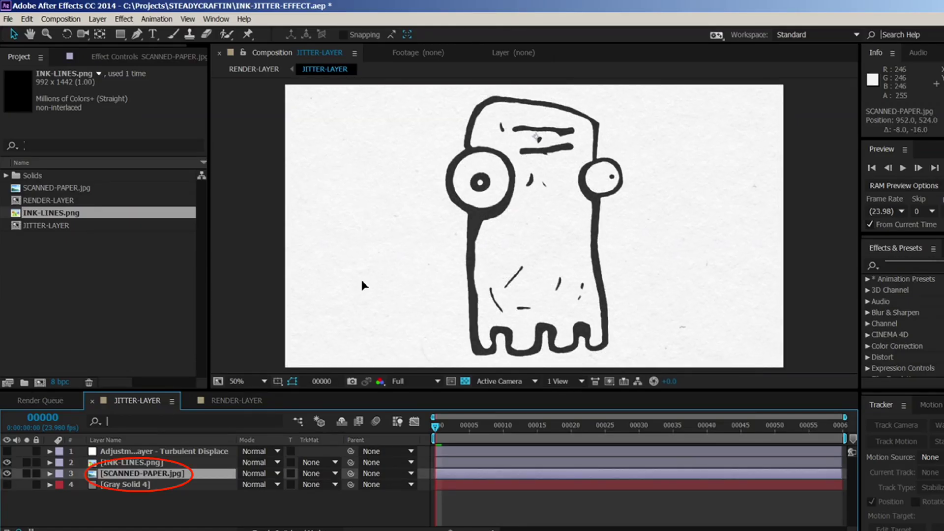
{"action": "key", "text": "ctrl+z"}
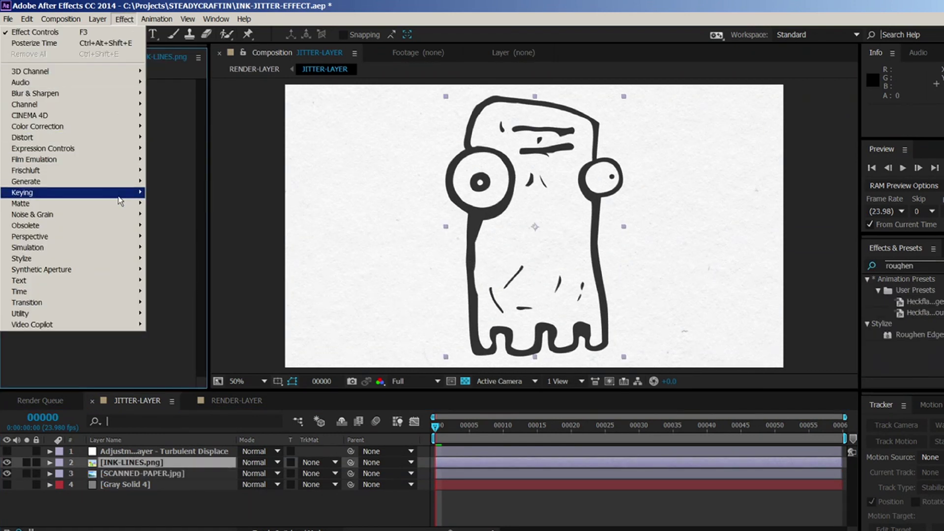
Step: Apply the Roughen Edges effect to INK-LINES.png with Border 12.40 and Edge Sharpness 0.62
{"action": "mouse_move", "coordinate": [138, 264]}
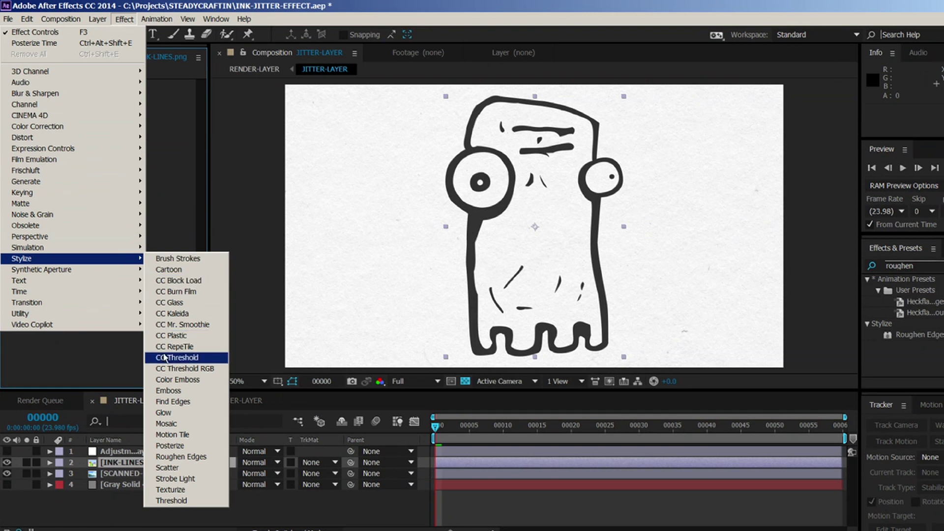
{"action": "left_click", "coordinate": [173, 457]}
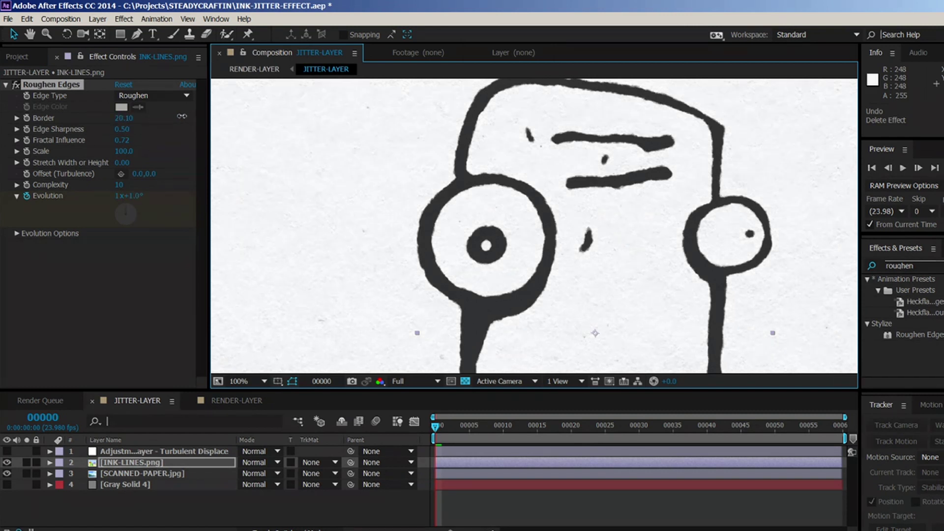
{"action": "left_click_drag", "start_coordinate": [136, 115], "coordinate": [130, 114]}
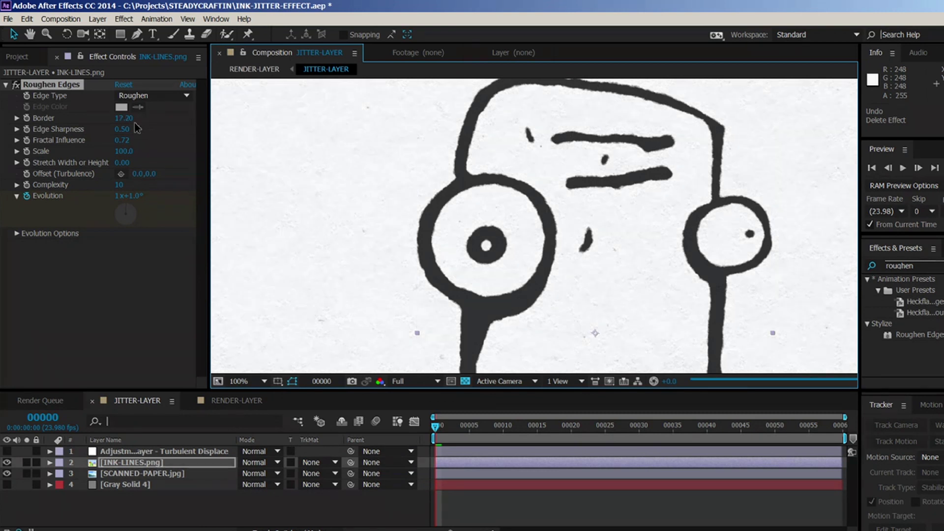
{"action": "mouse_move", "coordinate": [122, 129]}
{"action": "left_mouse_down"}
{"action": "mouse_move", "coordinate": [166, 130]}
{"action": "mouse_move", "coordinate": [111, 140]}
{"action": "left_mouse_up"}
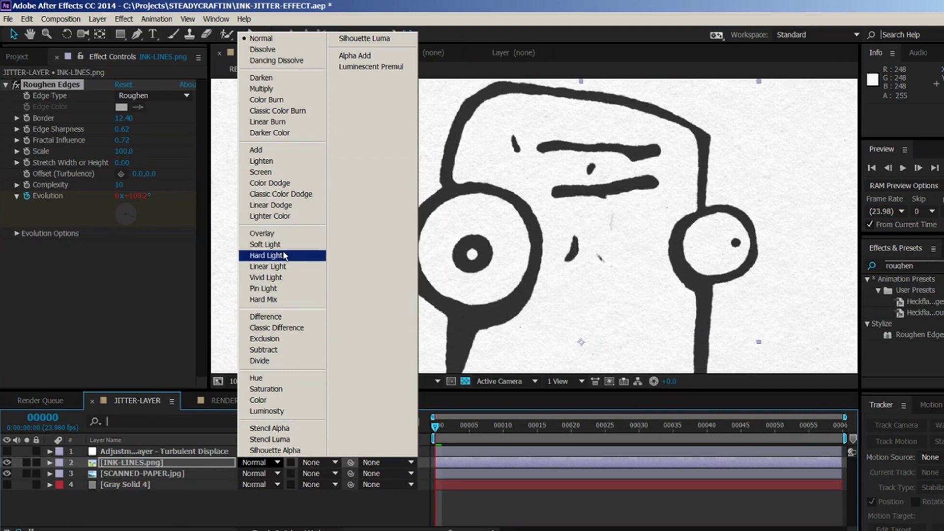
Step: Set the INK-LINES.png blending mode to Linear Burn and lighten its black lines by raising the output black of a Levels effect
{"action": "left_click", "coordinate": [285, 122]}
{"action": "left_click", "coordinate": [124, 19]}
{"action": "mouse_move", "coordinate": [137, 125]}
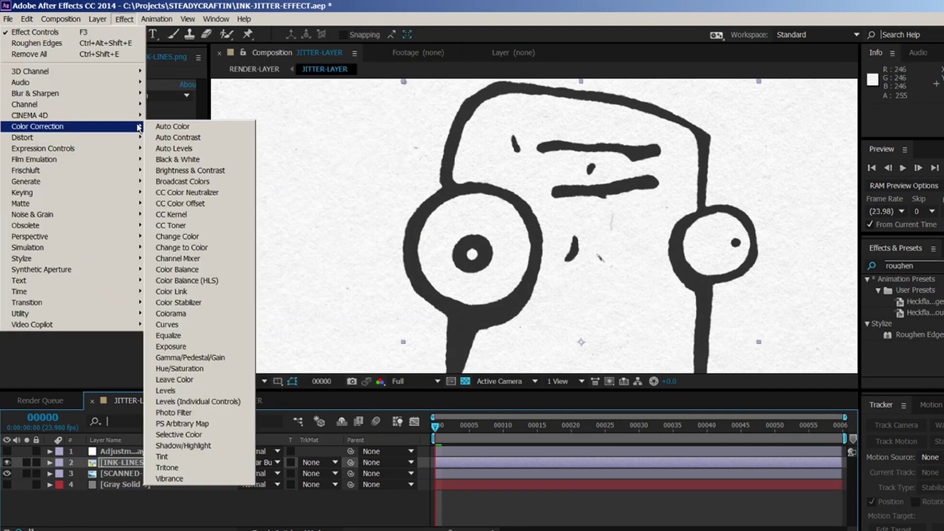
{"action": "left_click", "coordinate": [161, 392]}
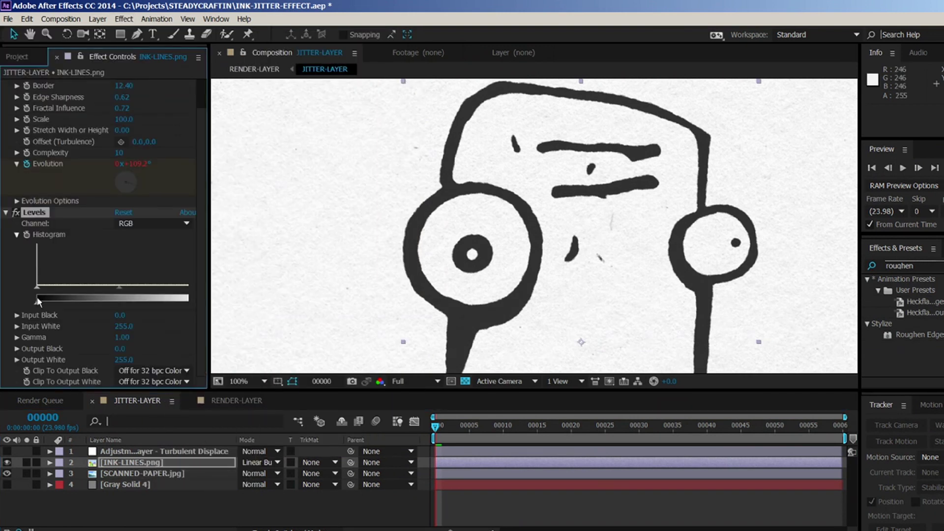
{"action": "left_click_drag", "start_coordinate": [37, 304], "coordinate": [75, 304]}
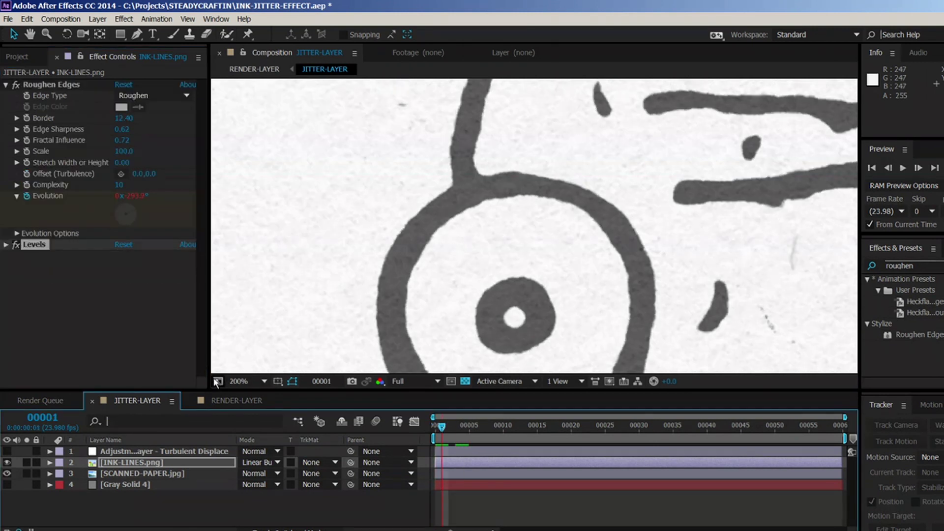
Step: View the ink lines at 100% magnification on the first frame and select the INK-LINES.png layer
{"action": "left_click", "coordinate": [239, 382]}
{"action": "left_click", "coordinate": [246, 304]}
{"action": "left_click_drag", "start_coordinate": [531, 295], "coordinate": [457, 268]}
{"action": "left_click_drag", "start_coordinate": [474, 436], "coordinate": [293, 435]}
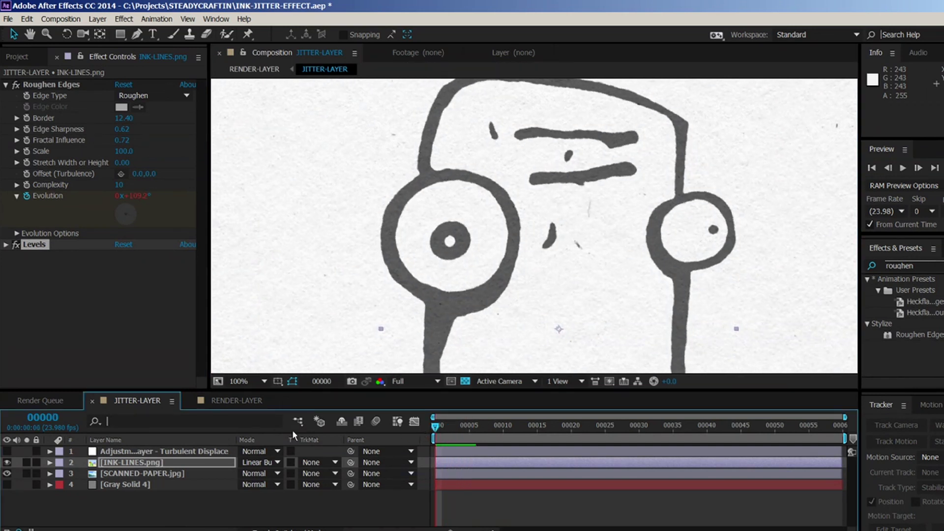
{"action": "left_click", "coordinate": [113, 463]}
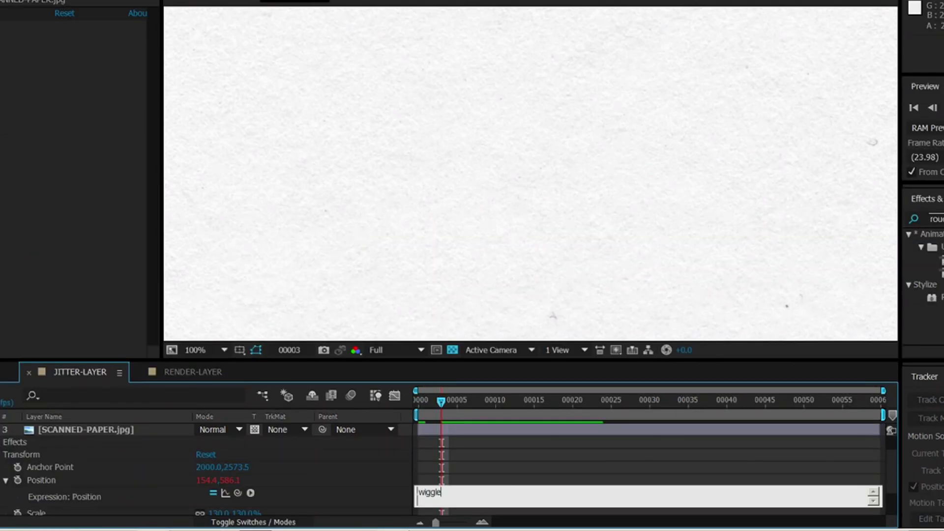
Step: Add the expression wiggle(12,1000) to the Position of the SCANNED-PAPER.jpg layer
{"action": "type", "text": "(2"}
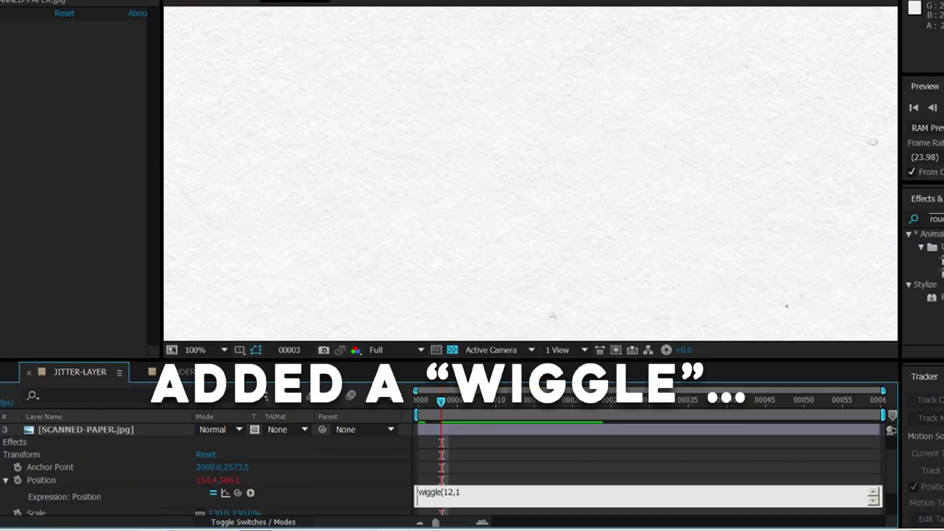
{"action": "key", "text": "Return"}
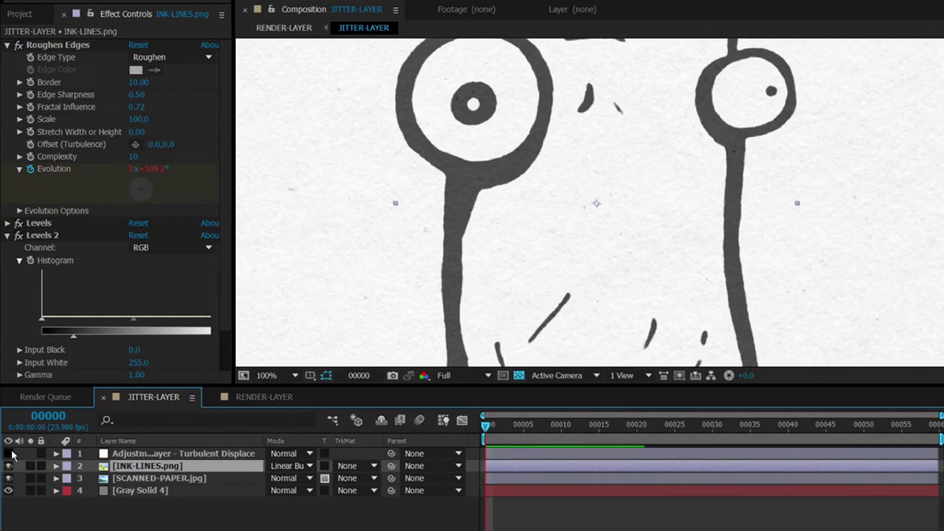
Step: Enable the Turbulent Displace adjustment layer with a displacement Amount of 5.0
{"action": "left_click", "coordinate": [8, 453]}
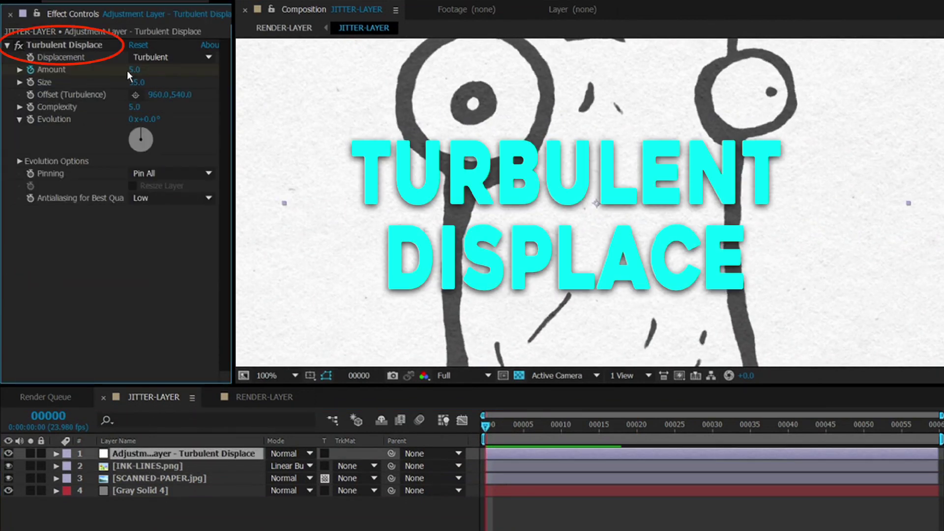
{"action": "mouse_move", "coordinate": [134, 69]}
{"action": "left_mouse_down"}
{"action": "mouse_move", "coordinate": [156, 70]}
{"action": "mouse_move", "coordinate": [135, 69]}
{"action": "left_mouse_up"}
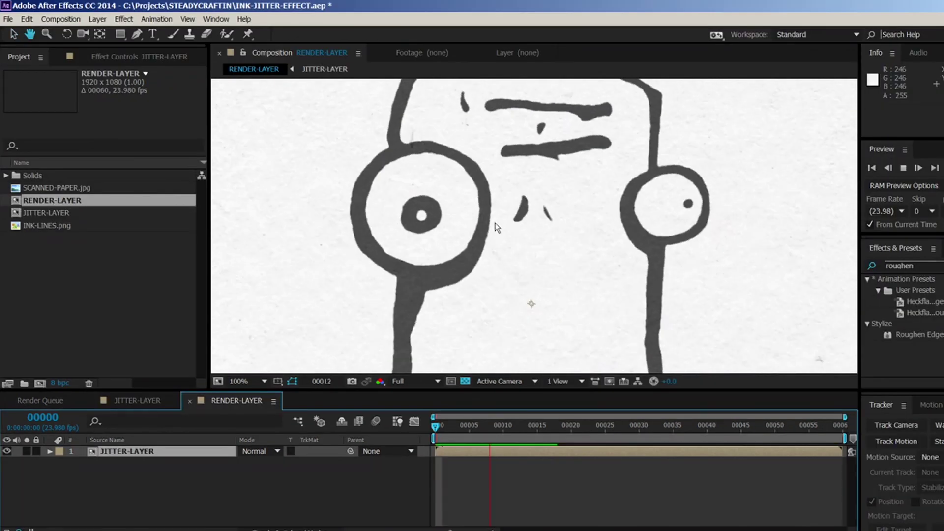
Step: Apply Posterize Time to the JITTER-LAYER inside RENDER-LAYER and set its frame rate to 12
{"action": "left_click", "coordinate": [436, 439]}
{"action": "left_click", "coordinate": [123, 19]}
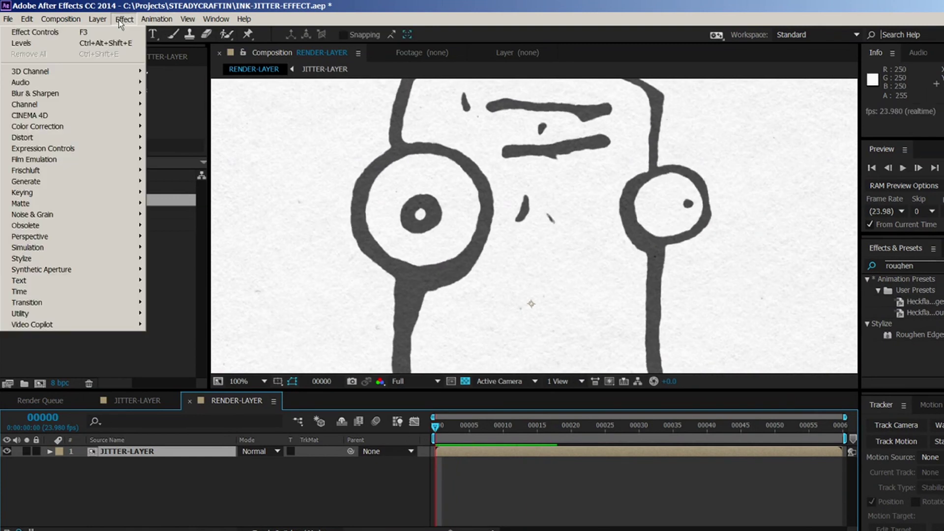
{"action": "mouse_move", "coordinate": [29, 292]}
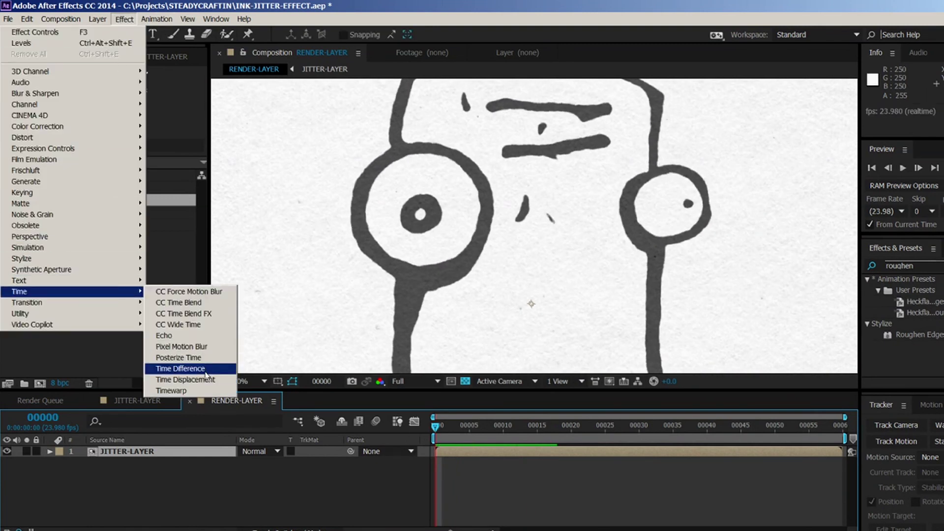
{"action": "left_click", "coordinate": [178, 357]}
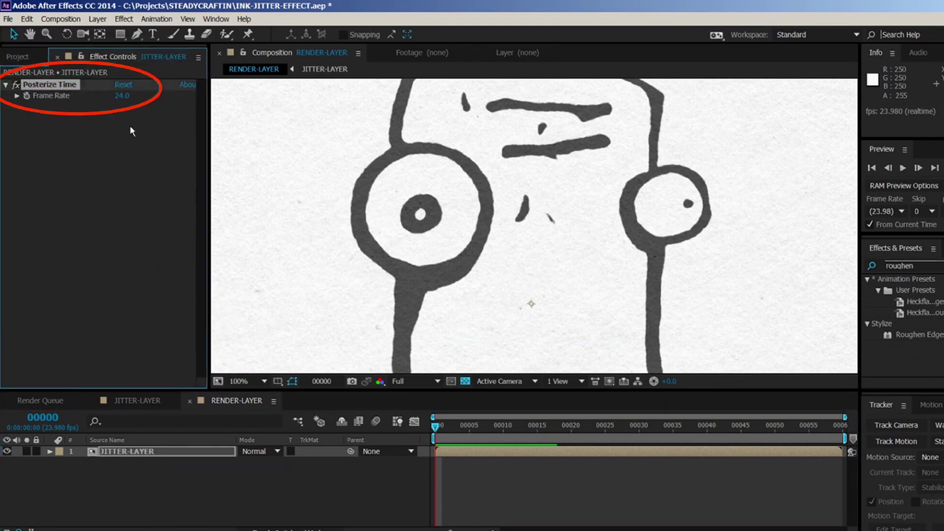
{"action": "key", "text": "Return"}
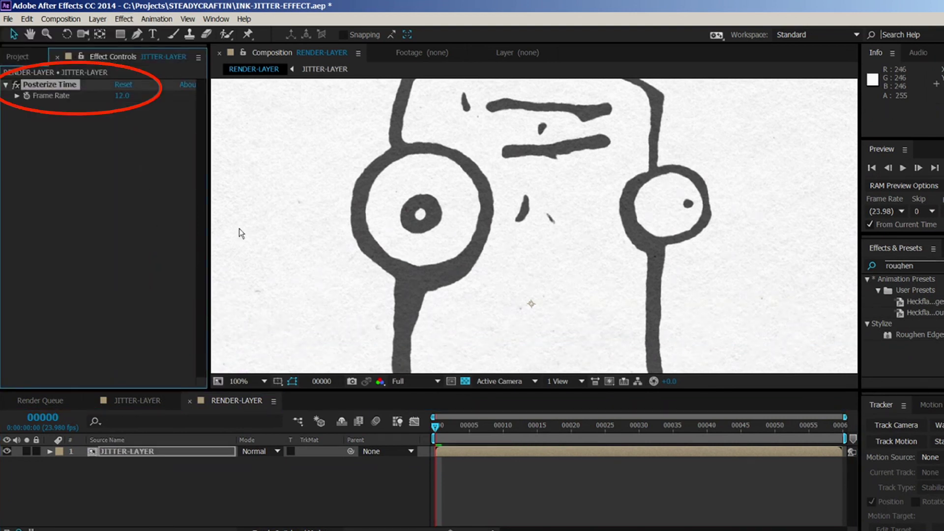
Step: Play back the RENDER-LAYER composition to preview the jitter at the reduced frame rate
{"action": "left_click", "coordinate": [482, 499]}
{"action": "key", "text": "space"}
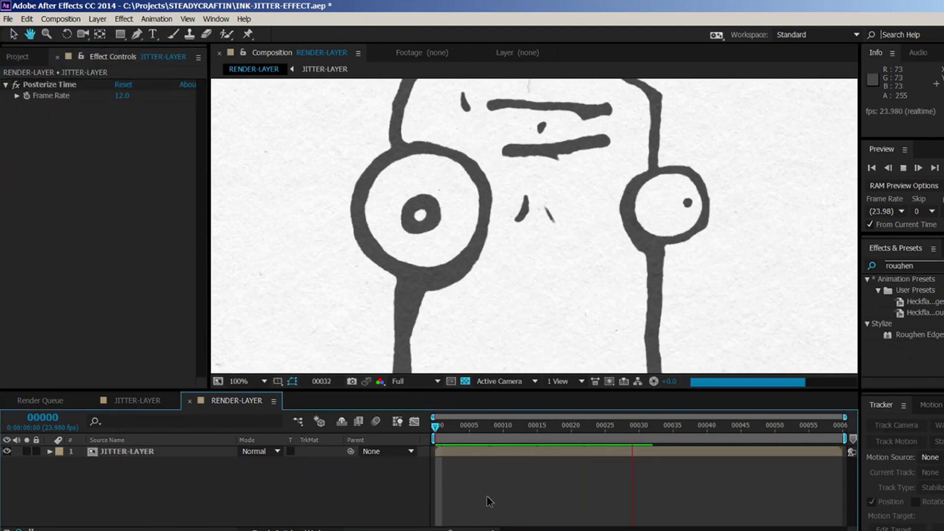
{"action": "key", "text": "space"}
{"action": "left_click_drag", "start_coordinate": [449, 428], "coordinate": [427, 444]}
{"action": "key", "text": "space"}
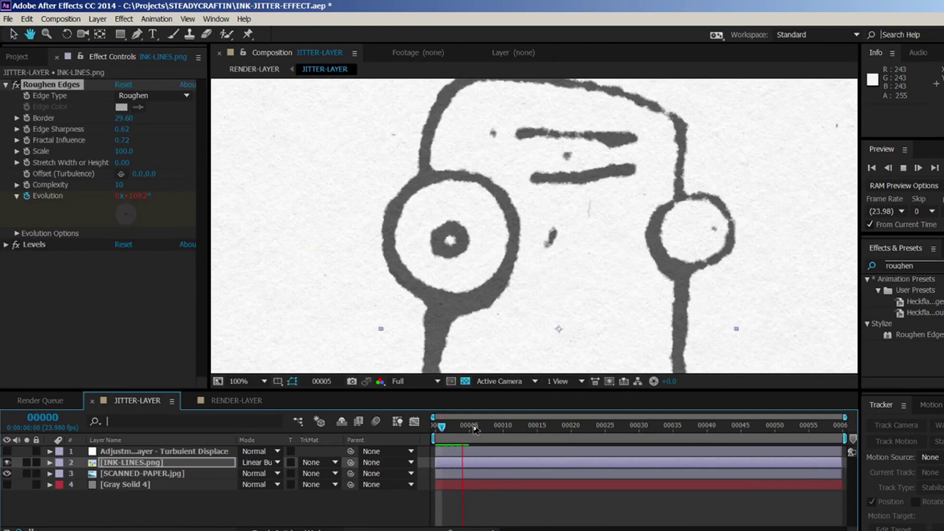
{"action": "key", "text": "space"}
{"action": "left_click_drag", "start_coordinate": [483, 424], "coordinate": [429, 438]}
Step: Set the Roughen Edges Border of INK-LINES.png to 21.90
{"action": "left_click_drag", "start_coordinate": [119, 122], "coordinate": [76, 122]}
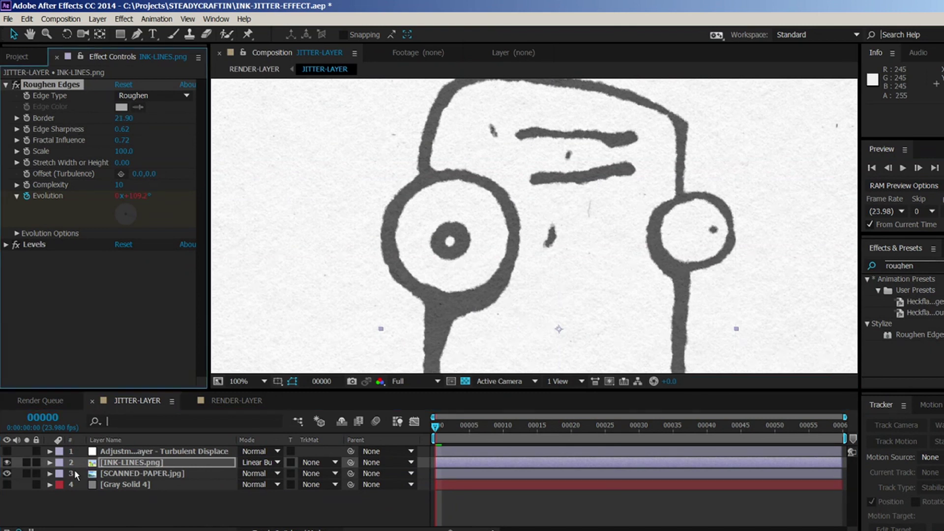
Step: Reveal the transform properties of the SCANNED-PAPER.jpg layer and select its Position
{"action": "left_click", "coordinate": [104, 475]}
{"action": "left_click", "coordinate": [49, 473]}
{"action": "scroll", "coordinate": [68, 467], "scroll_direction": "down", "scroll_amount": 2}
{"action": "left_click", "coordinate": [104, 475]}
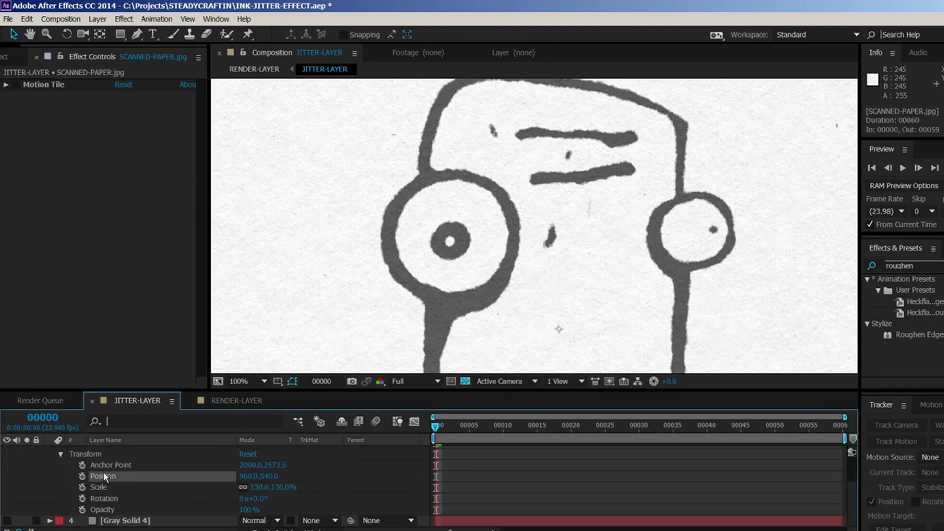
Step: Preview the RENDER-LAYER animation and return to the JITTER-LAYER composition
{"action": "left_click", "coordinate": [236, 400]}
{"action": "key", "text": "space"}
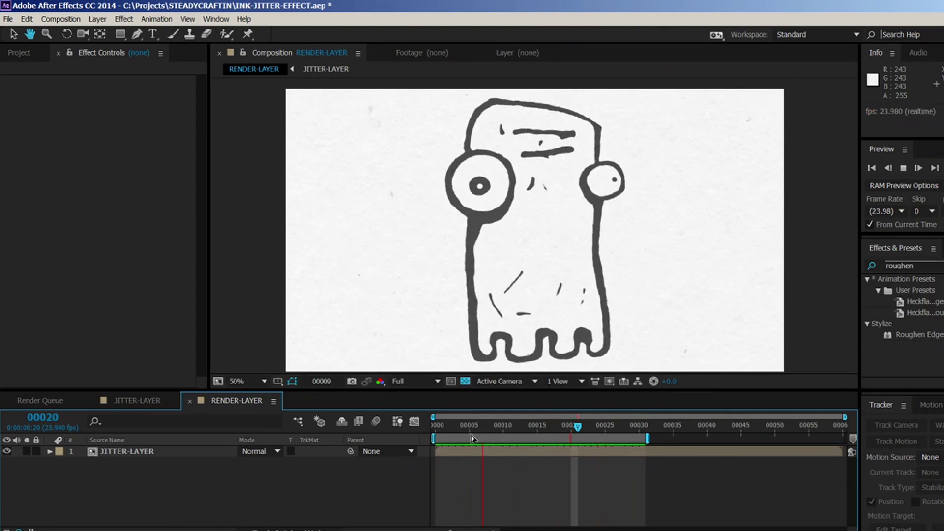
{"action": "left_click", "coordinate": [135, 400]}
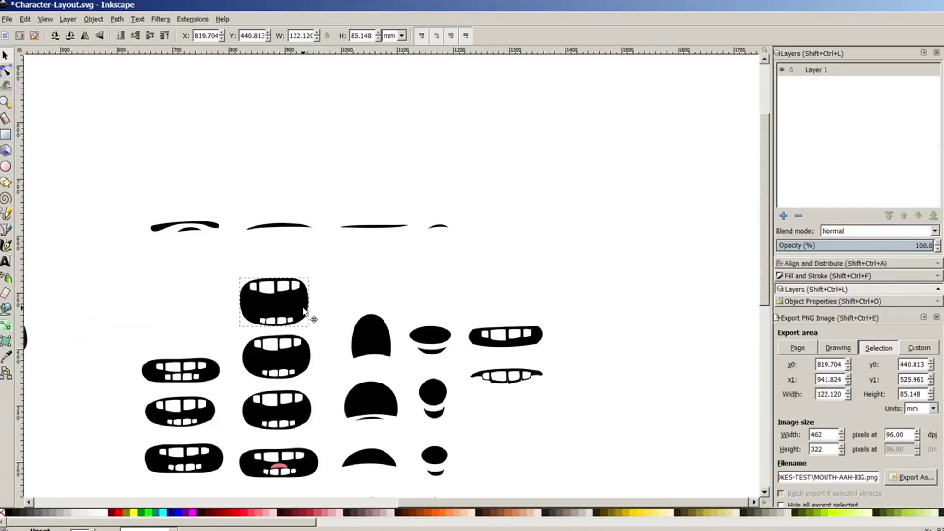
Step: Switch to Character-Layout.svg in Inkscape and look over the character's eye and mouth shapes
{"action": "left_click", "coordinate": [312, 316]}
{"action": "left_click", "coordinate": [181, 297]}
{"action": "left_click_drag", "start_coordinate": [175, 319], "coordinate": [446, 257]}
{"action": "left_click_drag", "start_coordinate": [413, 343], "coordinate": [473, 321]}
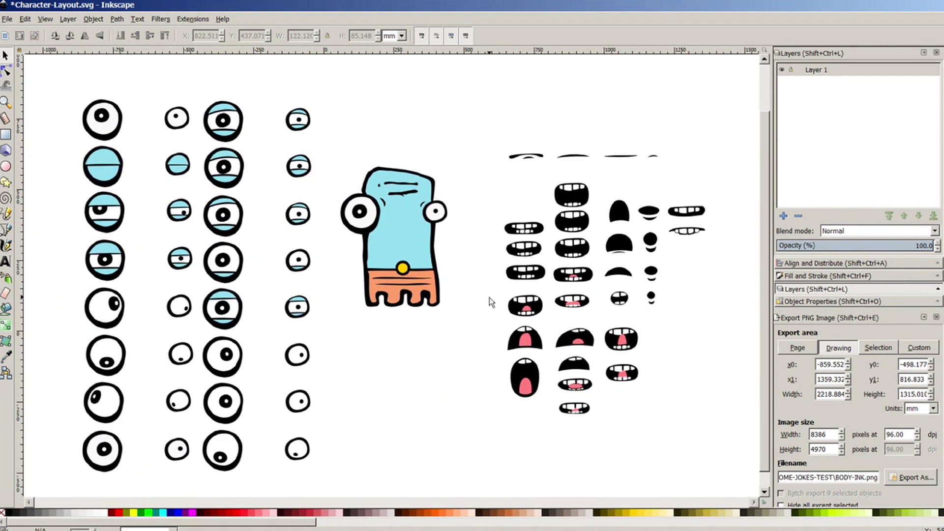
{"action": "scroll", "coordinate": [478, 253], "scroll_direction": "up", "scroll_amount": 2}
{"action": "left_click_drag", "start_coordinate": [470, 291], "coordinate": [465, 298]}
{"action": "left_click_drag", "start_coordinate": [481, 225], "coordinate": [595, 273]}
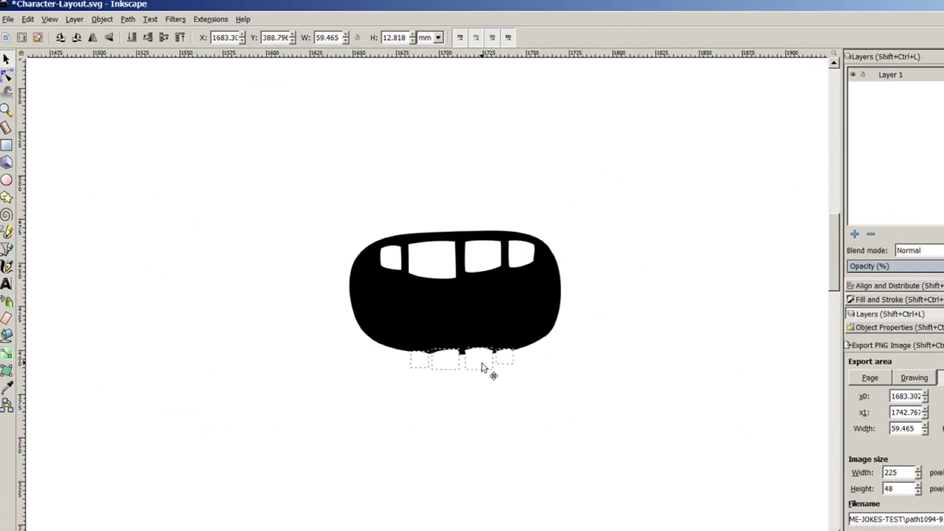
Step: Open the outline of a wide-open black mouth with teeth for node editing and adjust its edge nodes
{"action": "double_click", "coordinate": [458, 320]}
{"action": "left_click_drag", "start_coordinate": [455, 352], "coordinate": [459, 376]}
{"action": "left_click_drag", "start_coordinate": [385, 365], "coordinate": [355, 375]}
{"action": "scroll", "coordinate": [416, 376], "scroll_direction": "up", "scroll_amount": 2}
{"action": "left_click_drag", "start_coordinate": [499, 377], "coordinate": [498, 383]}
{"action": "left_click_drag", "start_coordinate": [672, 342], "coordinate": [634, 375]}
{"action": "left_click_drag", "start_coordinate": [688, 132], "coordinate": [689, 141]}
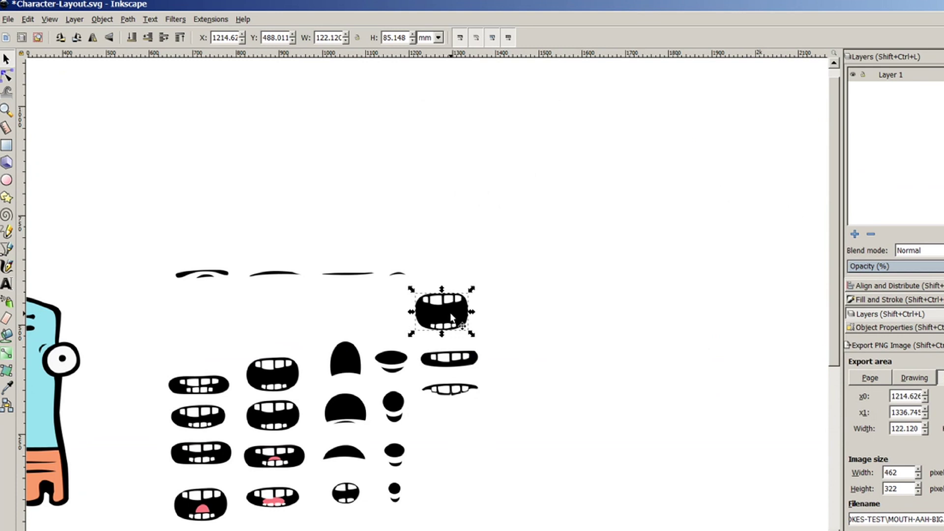
{"action": "mouse_move", "coordinate": [451, 319]}
{"action": "left_mouse_down"}
{"action": "mouse_move", "coordinate": [258, 329]}
{"action": "mouse_move", "coordinate": [308, 327]}
{"action": "mouse_move", "coordinate": [334, 342]}
{"action": "left_mouse_up"}
Step: Place a toothed mouth shape from the mouth set on the character's face, between the eyes
{"action": "scroll", "coordinate": [203, 344], "scroll_direction": "up", "scroll_amount": 1}
{"action": "left_click", "coordinate": [206, 330]}
{"action": "scroll", "coordinate": [204, 329], "scroll_direction": "down", "scroll_amount": 2}
{"action": "mouse_move", "coordinate": [197, 336]}
{"action": "left_mouse_down"}
{"action": "mouse_move", "coordinate": [355, 221]}
{"action": "mouse_move", "coordinate": [491, 271]}
{"action": "left_mouse_up"}
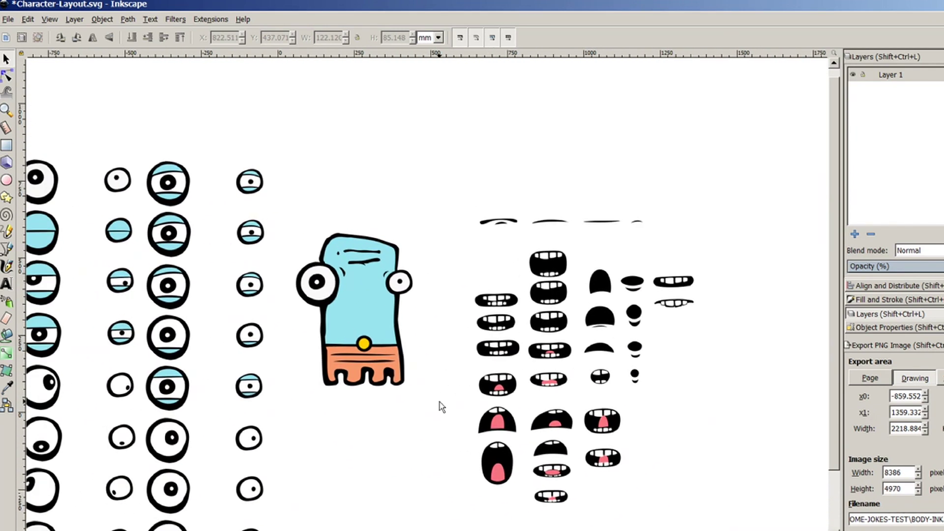
{"action": "left_click_drag", "start_coordinate": [439, 398], "coordinate": [454, 393]}
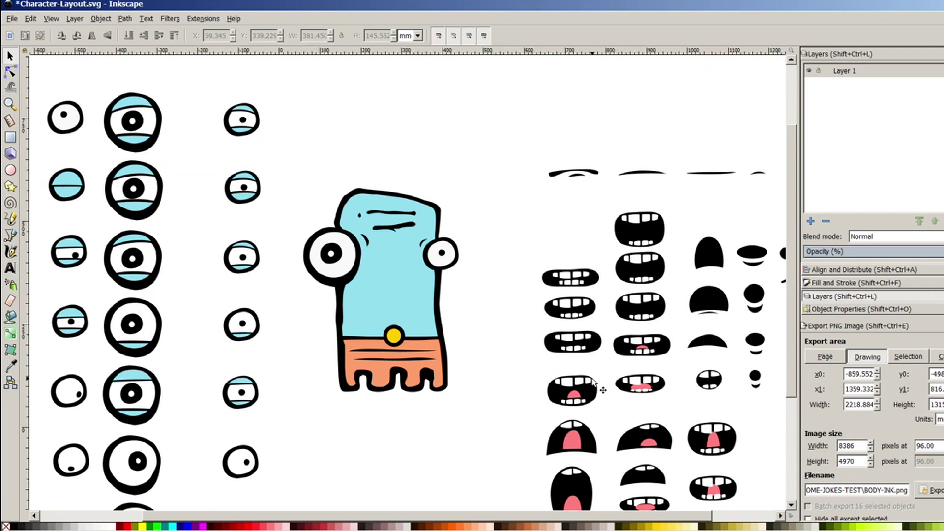
{"action": "left_click_drag", "start_coordinate": [553, 278], "coordinate": [373, 266]}
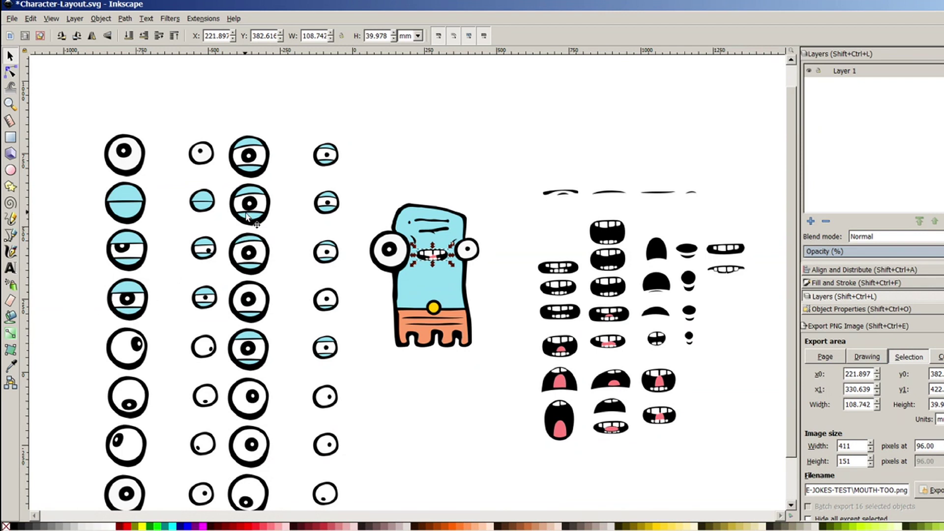
Step: Place the half-closed blue-lidded eye pair over the character's eyes and fine-tune its position
{"action": "left_click_drag", "start_coordinate": [251, 221], "coordinate": [392, 269]}
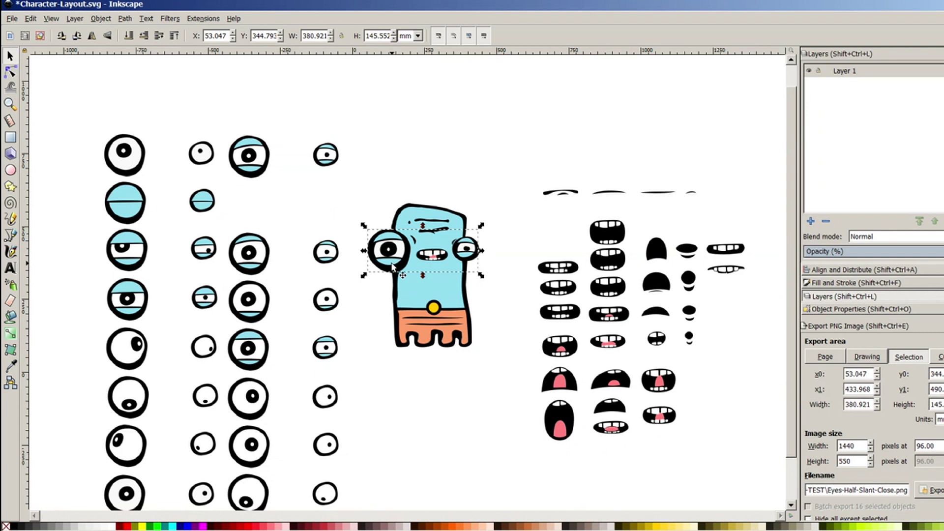
{"action": "scroll", "coordinate": [400, 261], "scroll_direction": "up", "scroll_amount": 2}
{"action": "left_click_drag", "start_coordinate": [375, 277], "coordinate": [379, 276]}
{"action": "scroll", "coordinate": [594, 359], "scroll_direction": "down", "scroll_amount": 2}
{"action": "left_click_drag", "start_coordinate": [586, 369], "coordinate": [495, 335]}
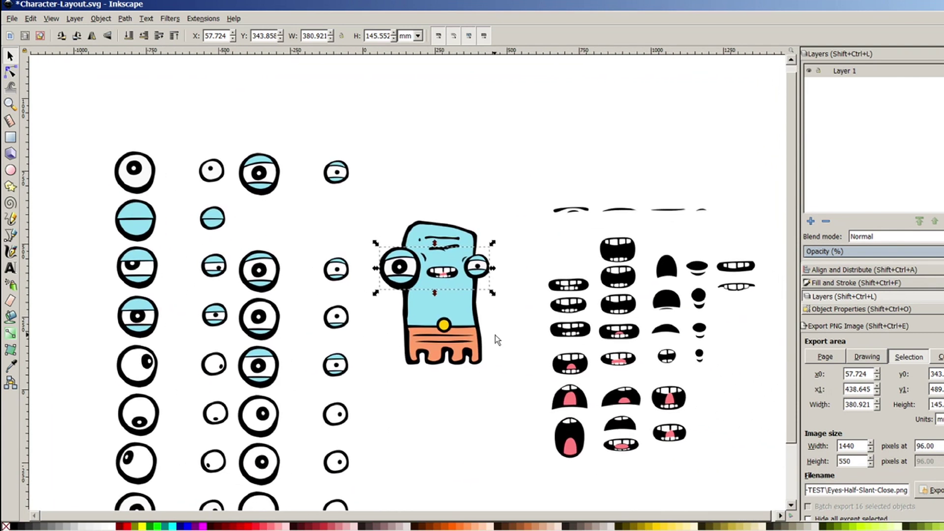
{"action": "left_click", "coordinate": [518, 343]}
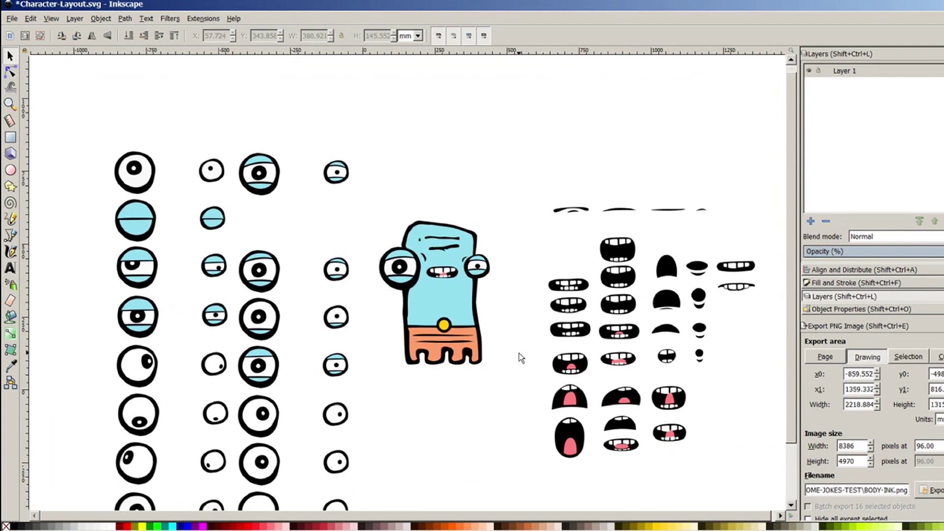
{"action": "scroll", "coordinate": [509, 281], "scroll_direction": "up", "scroll_amount": 2}
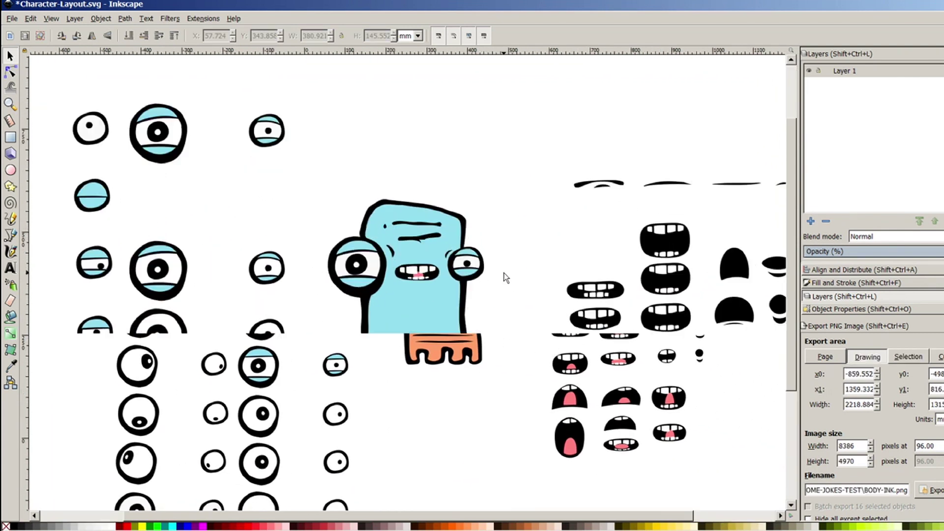
{"action": "left_click_drag", "start_coordinate": [521, 295], "coordinate": [613, 273]}
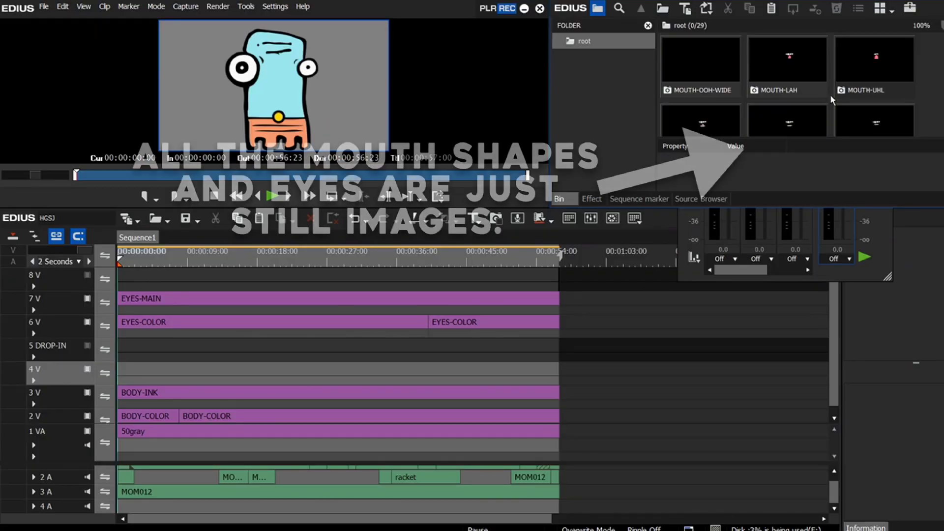
Step: Switch to EDIUS and look through the mouth and eye still images in the root bin
{"action": "scroll", "coordinate": [713, 80], "scroll_direction": "down", "scroll_amount": 2}
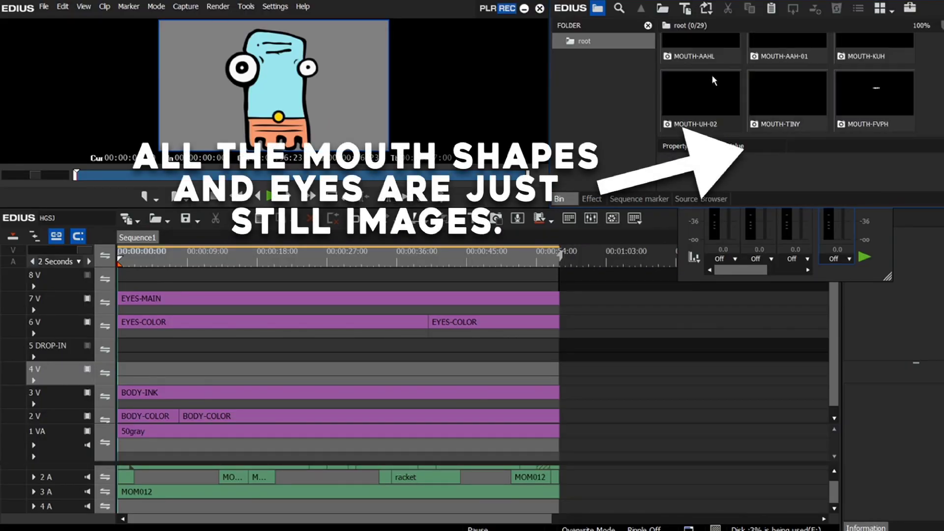
{"action": "scroll", "coordinate": [881, 103], "scroll_direction": "down", "scroll_amount": 2}
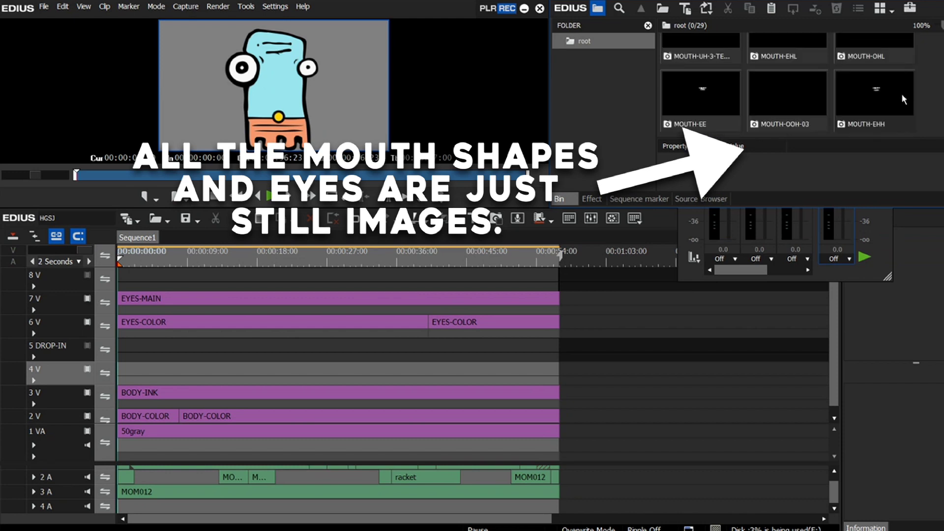
{"action": "scroll", "coordinate": [827, 93], "scroll_direction": "up", "scroll_amount": 1}
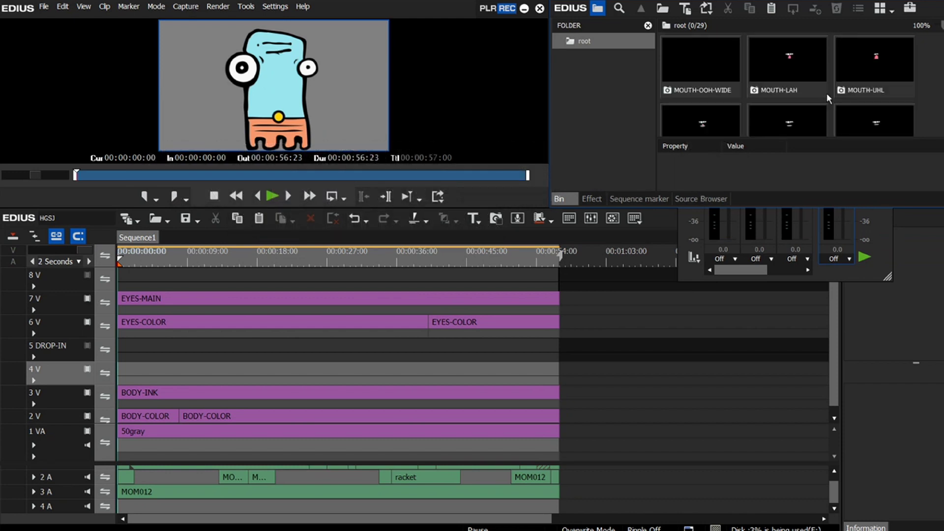
{"action": "scroll", "coordinate": [827, 93], "scroll_direction": "down", "scroll_amount": 2}
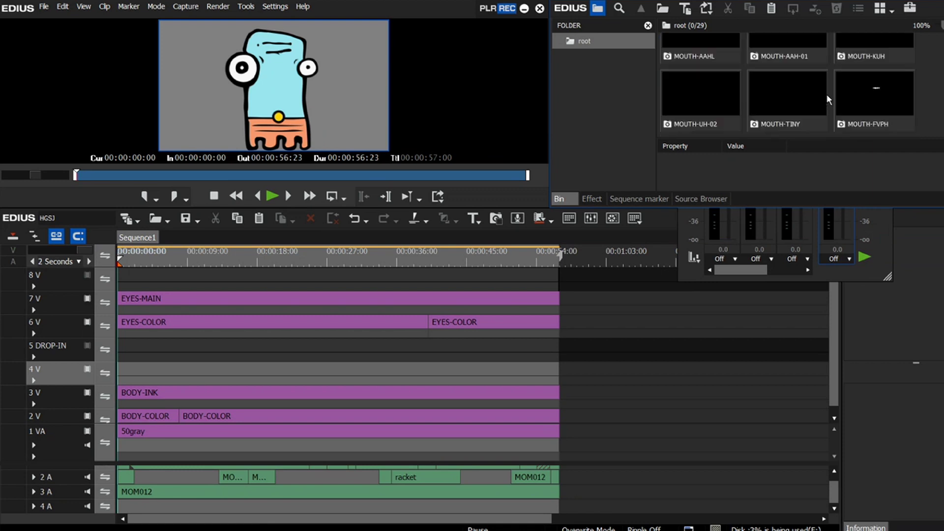
{"action": "scroll", "coordinate": [827, 94], "scroll_direction": "down", "scroll_amount": 3}
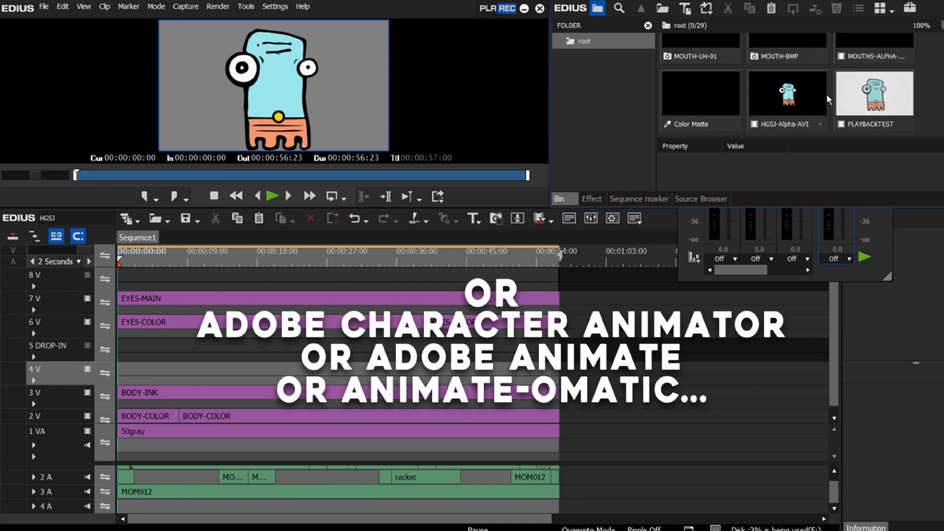
{"action": "scroll", "coordinate": [827, 94], "scroll_direction": "up", "scroll_amount": 3}
Step: Place the MOUTH-OHL still at the start of track 4 V and scrub through the opening frames
{"action": "left_click_drag", "start_coordinate": [866, 72], "coordinate": [122, 377]}
{"action": "scroll", "coordinate": [157, 362], "scroll_direction": "up", "scroll_amount": 2}
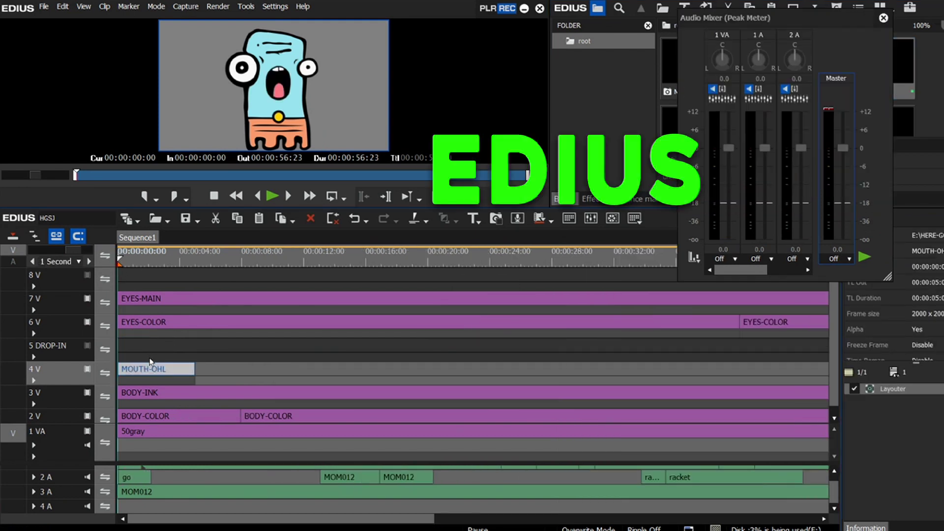
{"action": "scroll", "coordinate": [305, 376], "scroll_direction": "up", "scroll_amount": 2}
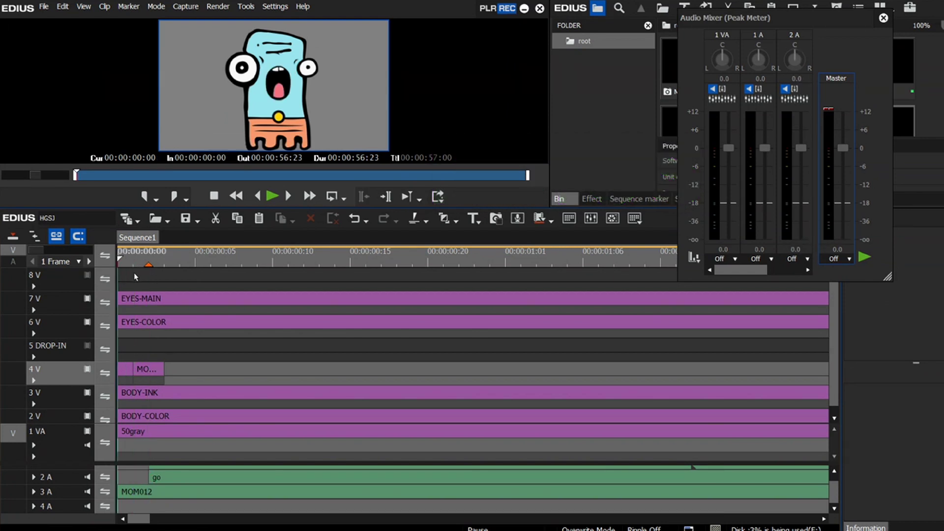
{"action": "left_click_drag", "start_coordinate": [148, 255], "coordinate": [140, 273]}
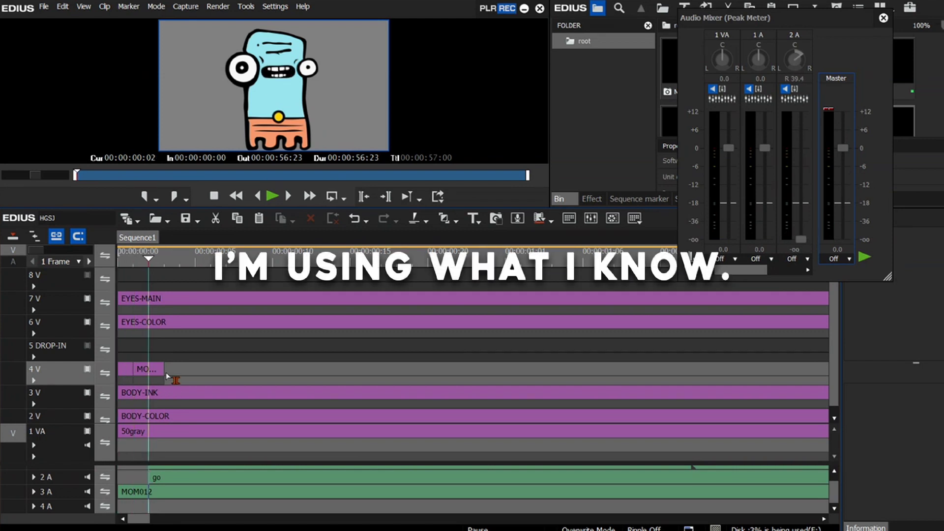
{"action": "left_click_drag", "start_coordinate": [151, 263], "coordinate": [204, 264]}
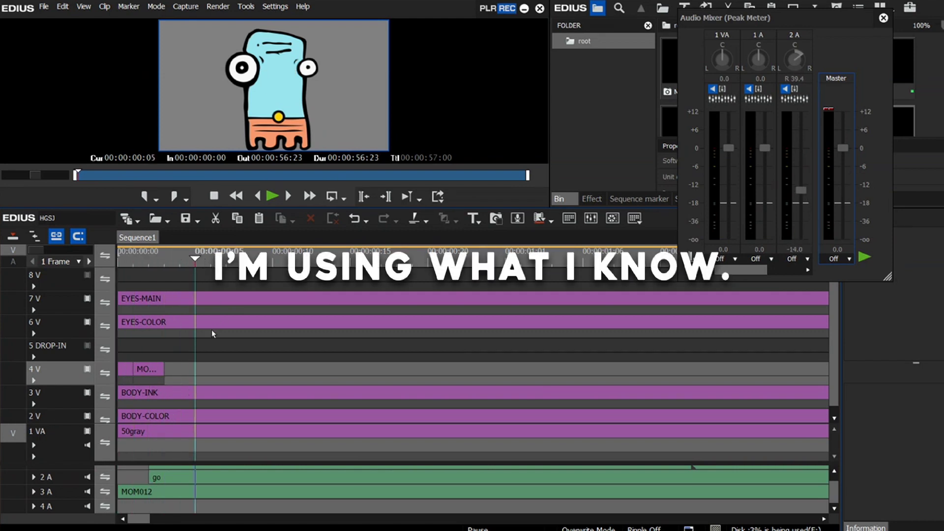
Step: Delete the MOM012 clip from audio track 3 A
{"action": "left_click", "coordinate": [136, 493]}
{"action": "key", "text": "Delete"}
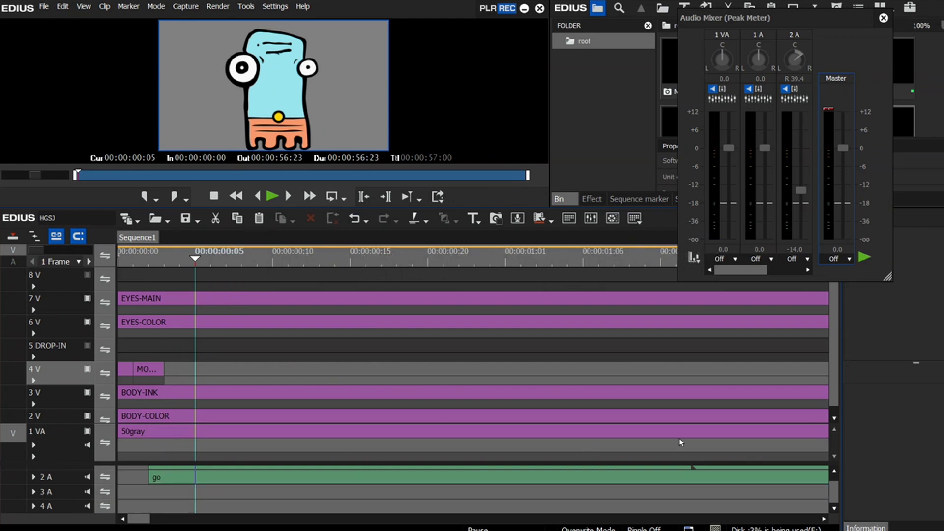
{"action": "left_click_drag", "start_coordinate": [835, 497], "coordinate": [844, 425]}
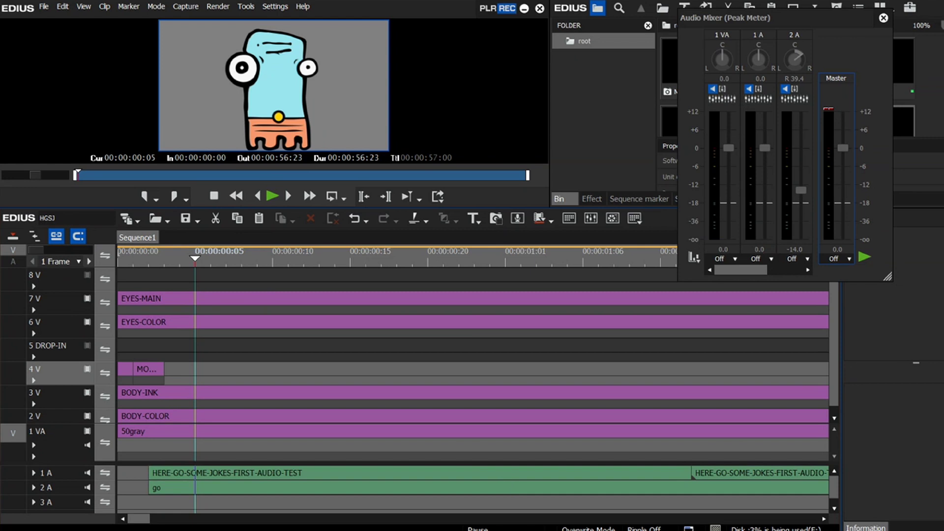
{"action": "left_click", "coordinate": [172, 496]}
{"action": "key", "text": "Delete"}
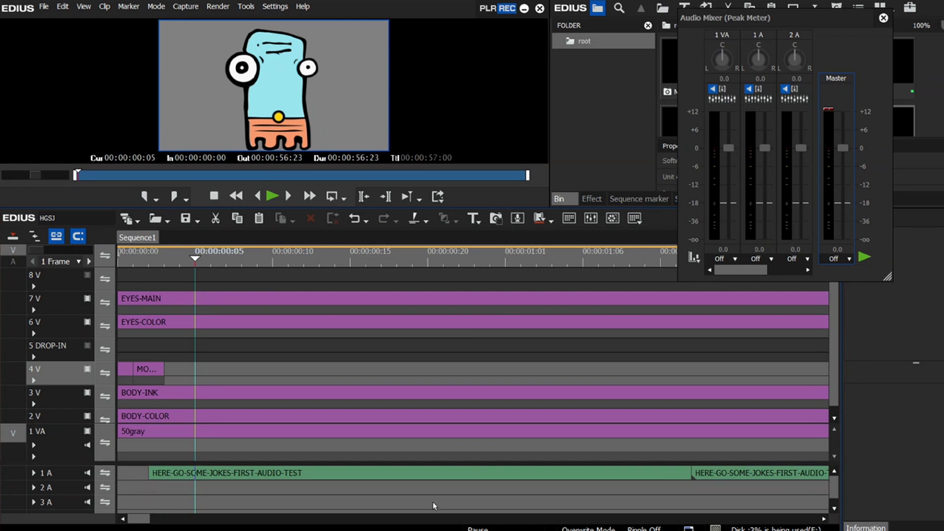
{"action": "key", "text": "ctrl+z"}
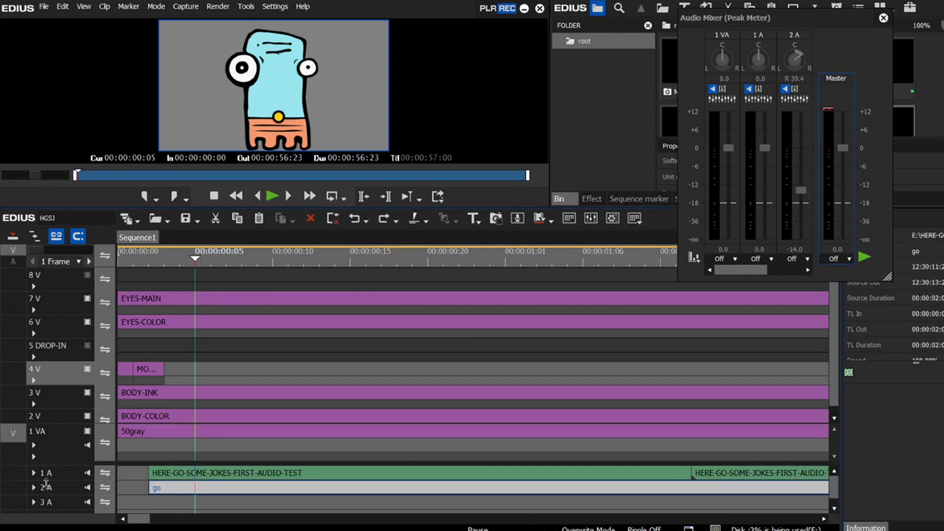
Step: Expand audio track 1 A to show the waveform of HERE-GO-SOME-JOKES-FIRST-AUDIO-TEST
{"action": "left_click", "coordinate": [33, 473]}
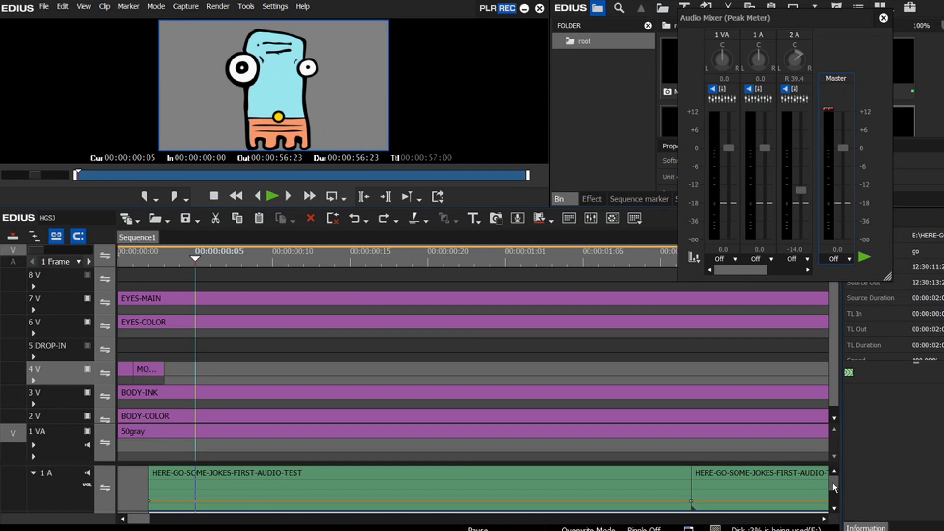
{"action": "scroll", "coordinate": [833, 485], "scroll_direction": "down", "scroll_amount": 1}
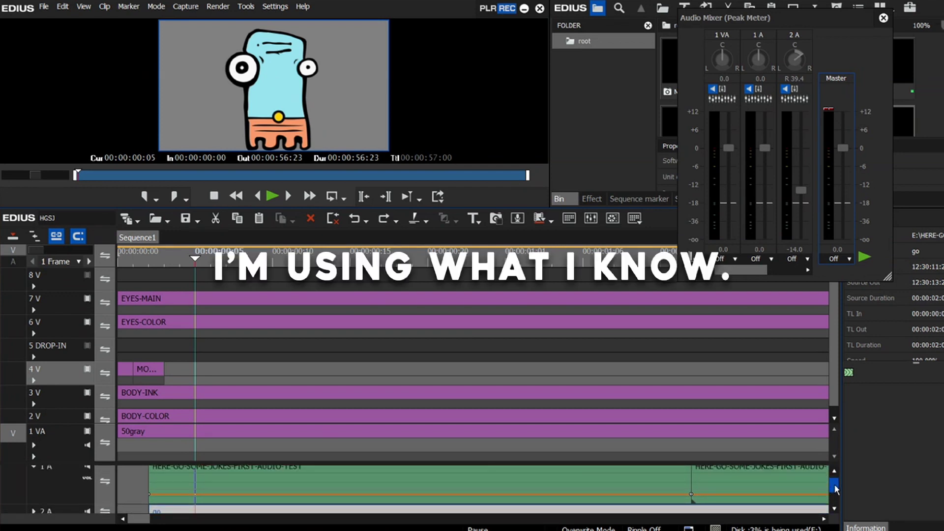
{"action": "left_click_drag", "start_coordinate": [834, 485], "coordinate": [835, 486]}
{"action": "scroll", "coordinate": [530, 483], "scroll_direction": "down", "scroll_amount": 2}
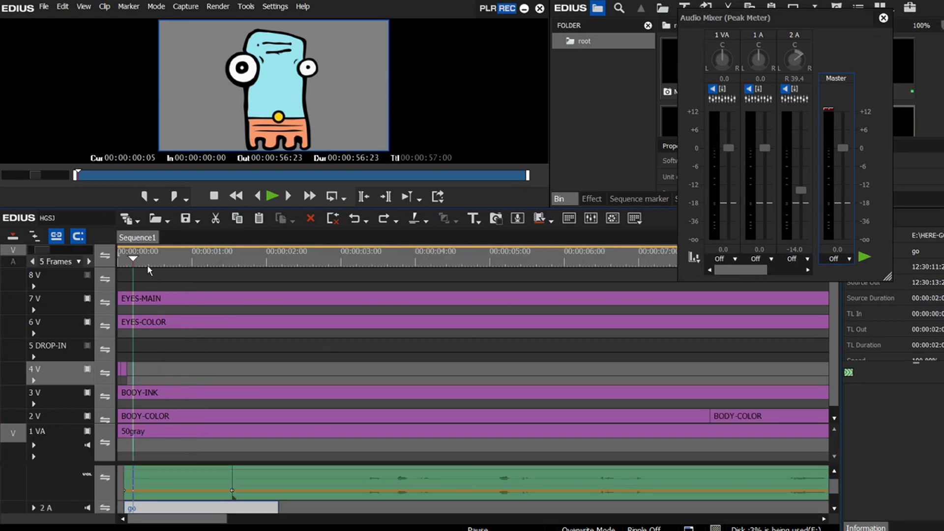
Step: Return to the start of the sequence and step through the first mouth stills on track 4 V
{"action": "left_click", "coordinate": [120, 261]}
{"action": "scroll", "coordinate": [122, 331], "scroll_direction": "up", "scroll_amount": 2}
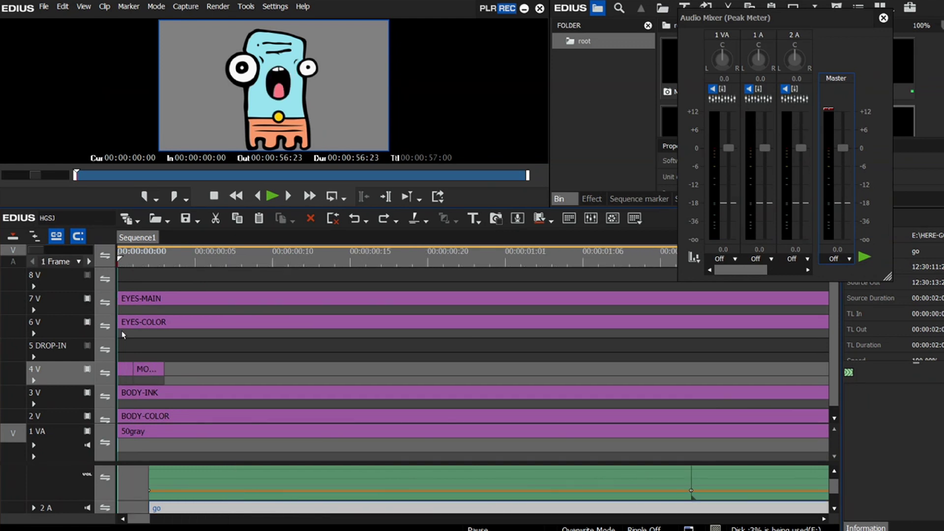
{"action": "left_click", "coordinate": [150, 371]}
{"action": "left_click", "coordinate": [135, 262]}
{"action": "mouse_move", "coordinate": [135, 261]}
{"action": "left_mouse_down"}
{"action": "mouse_move", "coordinate": [126, 263]}
{"action": "mouse_move", "coordinate": [148, 264]}
{"action": "left_mouse_up"}
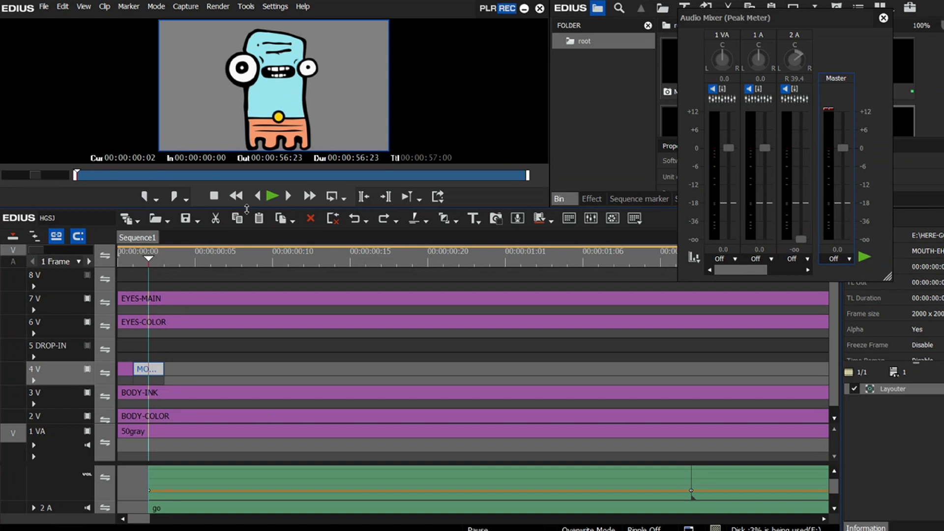
{"action": "left_click_drag", "start_coordinate": [247, 208], "coordinate": [247, 318]}
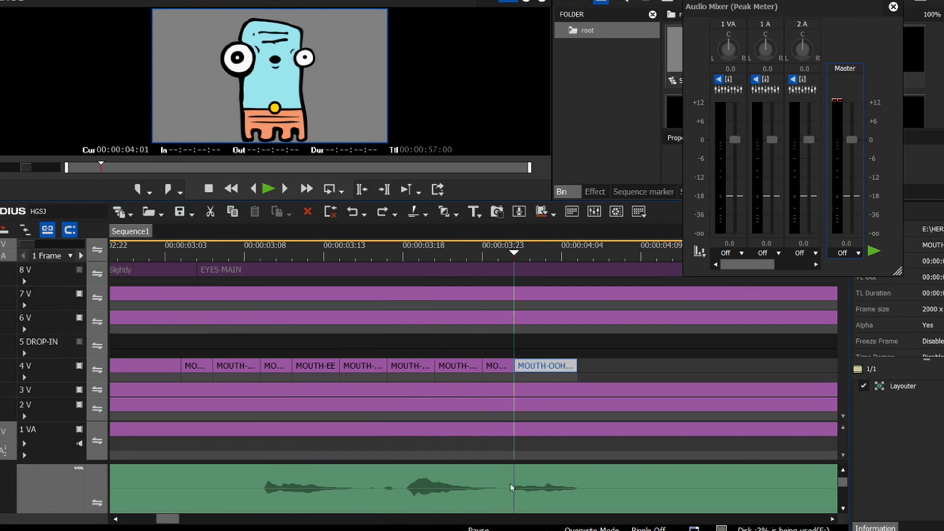
Step: Fill track 4 V with mouth stills matching the waveform, including MOUTH-OOH-03, MOUTH-TOP-TEETH and MOUTH-EE, up to the still at 00:00:05:09
{"action": "key", "text": "bracketright"}
{"action": "key", "text": "bracketright"}
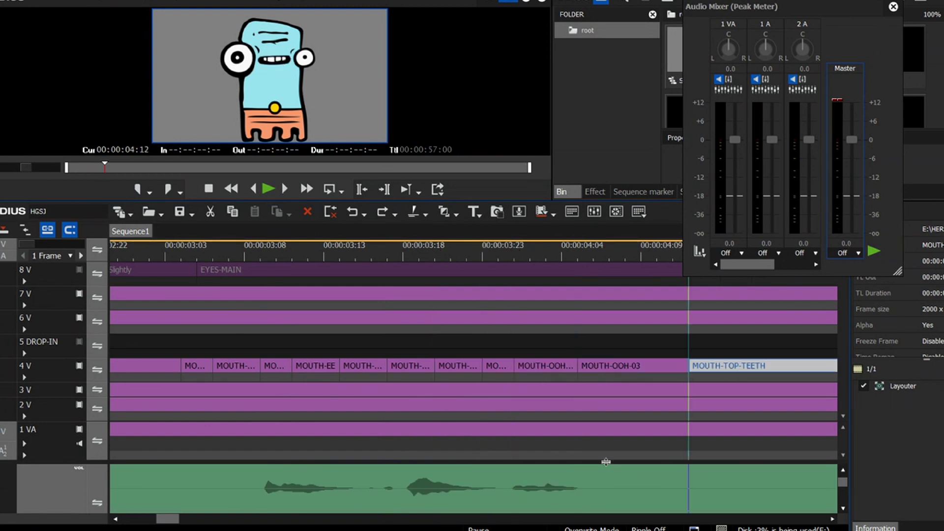
{"action": "key", "text": "bracketright"}
{"action": "key", "text": "bracketright"}
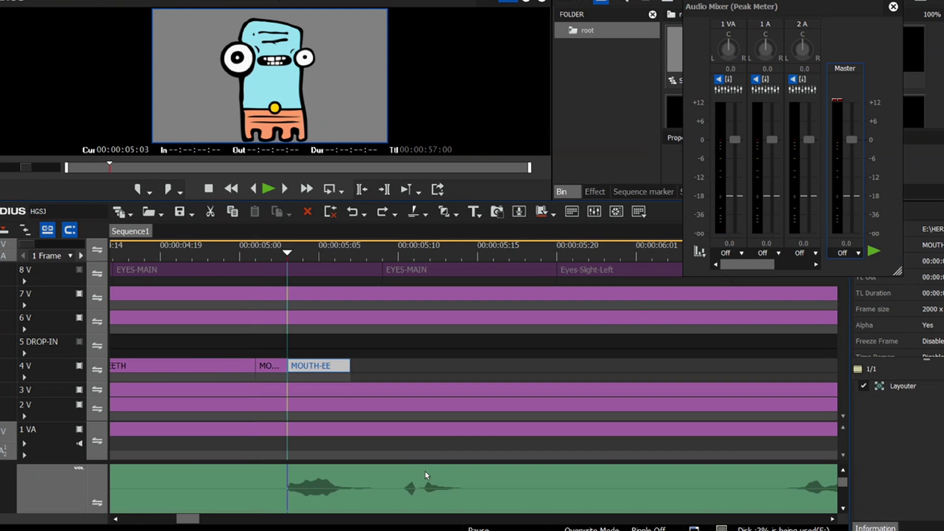
{"action": "key", "text": "bracketright"}
Step: Continue the mouth stills on track 4 V with MOUTH-OOH-03, MOUTH-OOH-02, MOUTH-AAH-01 and MOUTH-EE, ending with MOUTH-EHH at 00:00:07:05
{"action": "key", "text": "bracketright"}
{"action": "key", "text": "bracketright"}
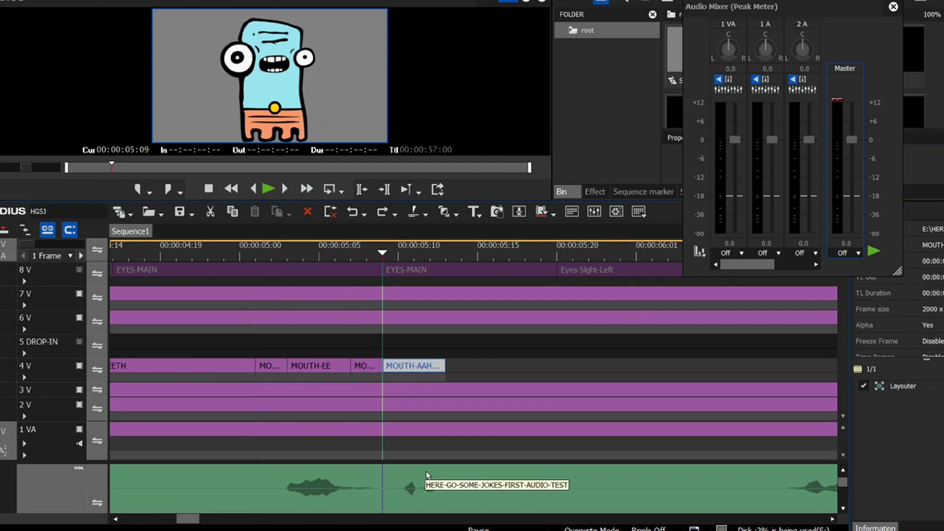
{"action": "key", "text": "bracketright"}
{"action": "key", "text": "bracketright"}
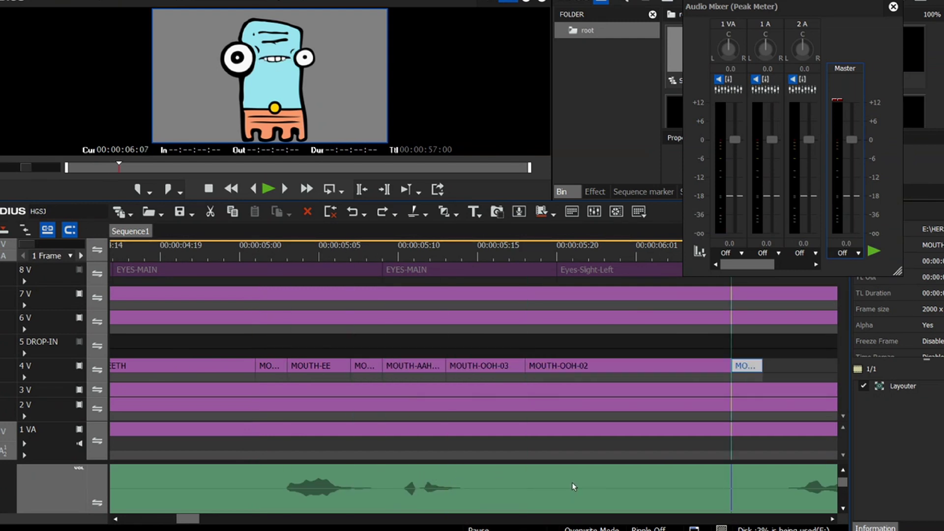
{"action": "key", "text": "bracketright"}
{"action": "key", "text": "bracketright"}
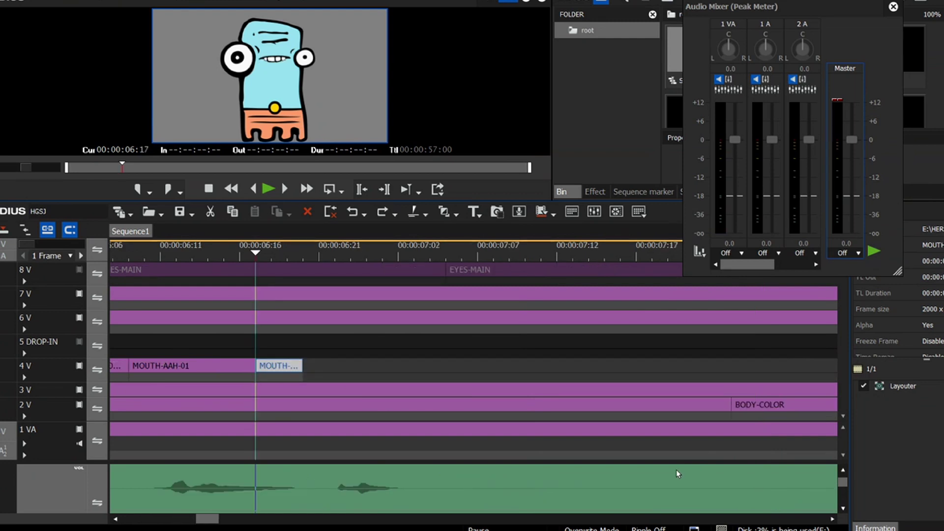
{"action": "key", "text": "bracketright"}
{"action": "key", "text": "bracketright"}
Step: Extend the lip sync on track 4 V with stills including MOUTH-AAH-01 and MOUTH-EE, up to the short still starting at 00:00:09:13
{"action": "key", "text": "bracketright"}
{"action": "key", "text": "bracketright"}
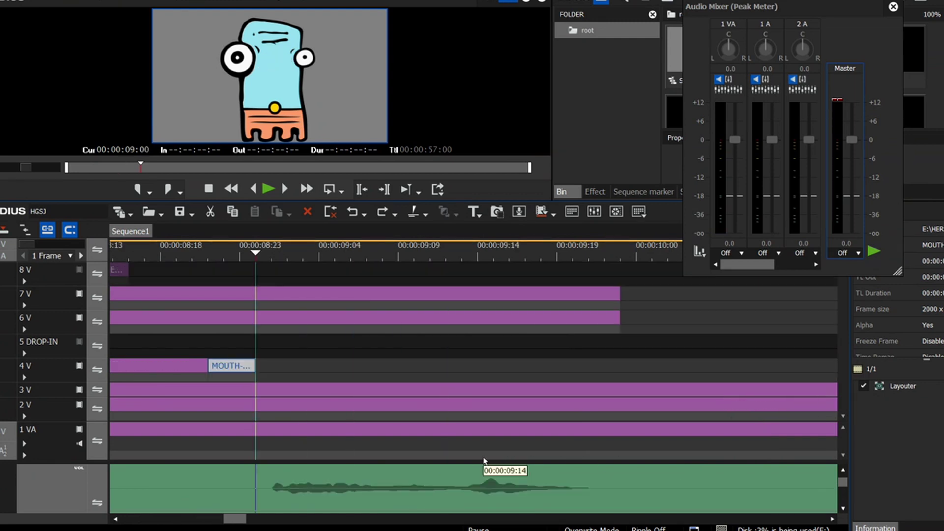
{"action": "key", "text": "bracketright"}
{"action": "key", "text": "bracketright"}
{"action": "key", "text": "bracketright"}
{"action": "key", "text": "bracketright"}
{"action": "key", "text": "bracketright"}
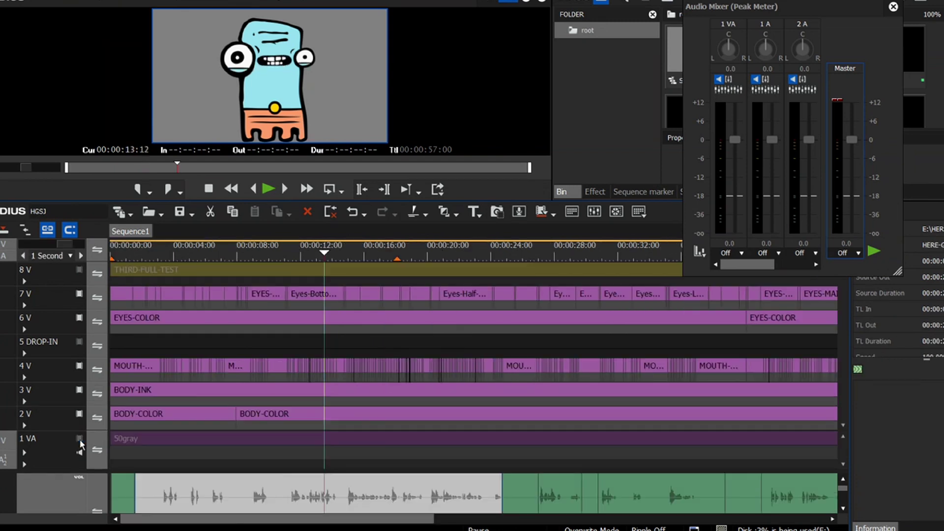
Step: Hide the 50gray background on track 1 VA, show it again, and scrub back near the start of the sequence
{"action": "left_click", "coordinate": [80, 442]}
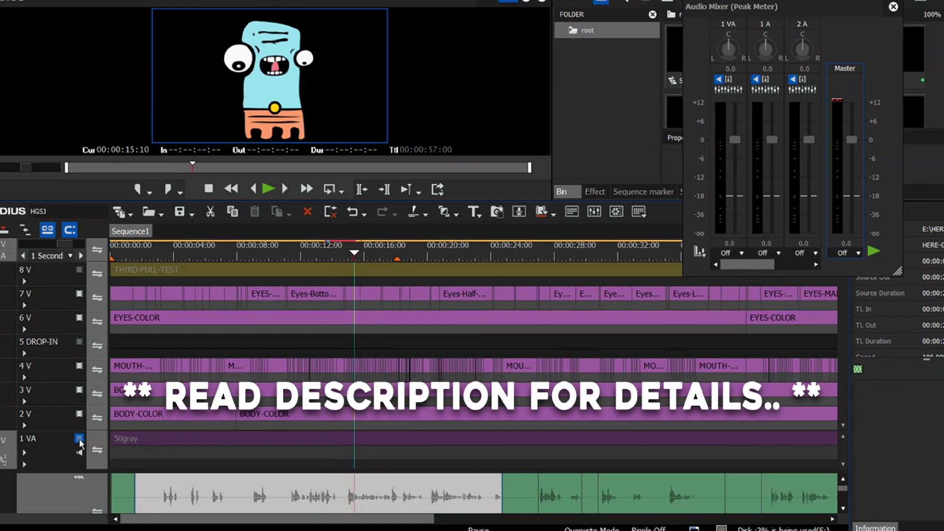
{"action": "left_click", "coordinate": [79, 438]}
{"action": "left_click", "coordinate": [164, 255]}
{"action": "left_click_drag", "start_coordinate": [164, 256], "coordinate": [150, 254]}
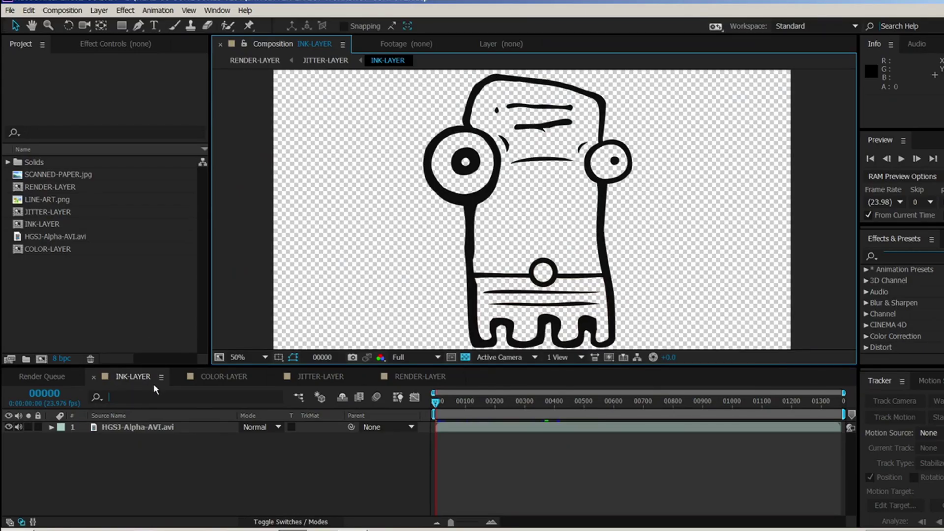
Step: Switch to After Effects, view the COLOR-LAYER composition, and hide all layers in the JITTER-LAYER composition
{"action": "left_click", "coordinate": [211, 378]}
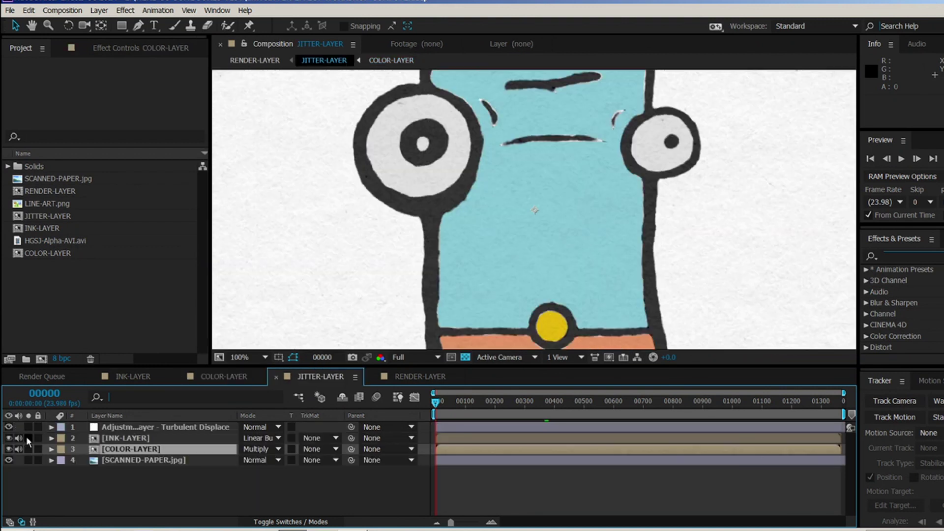
{"action": "left_click", "coordinate": [28, 438]}
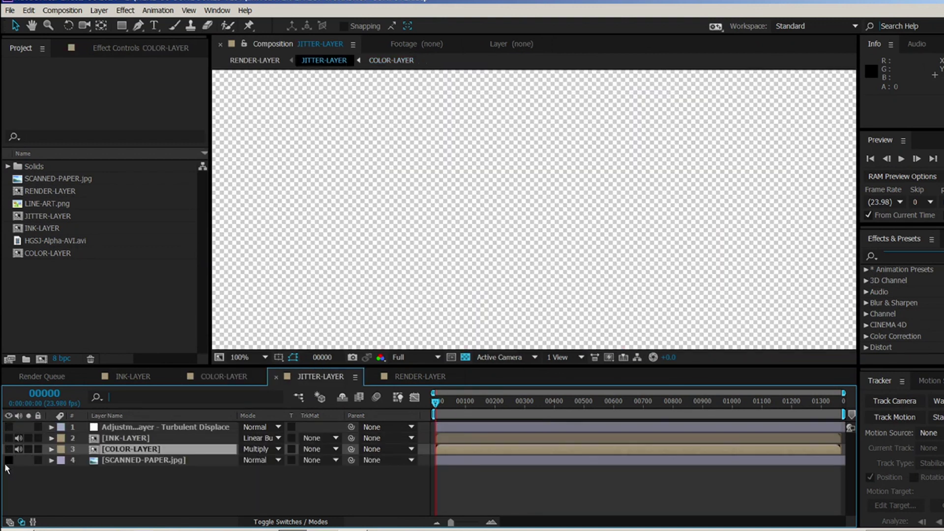
{"action": "left_click", "coordinate": [468, 199]}
Step: Make only INK-LAYER visible in the JITTER-LAYER composition and set its blending mode to Normal
{"action": "left_click", "coordinate": [136, 44]}
{"action": "left_click", "coordinate": [265, 438]}
{"action": "left_click", "coordinate": [265, 14]}
{"action": "left_click", "coordinate": [8, 438]}
{"action": "left_click", "coordinate": [9, 438]}
{"action": "scroll", "coordinate": [457, 266], "scroll_direction": "down", "scroll_amount": 1}
Step: Examine the Roughen Edges settings on INK-LAYER and preview its jitter at 100% magnification
{"action": "left_click", "coordinate": [49, 72]}
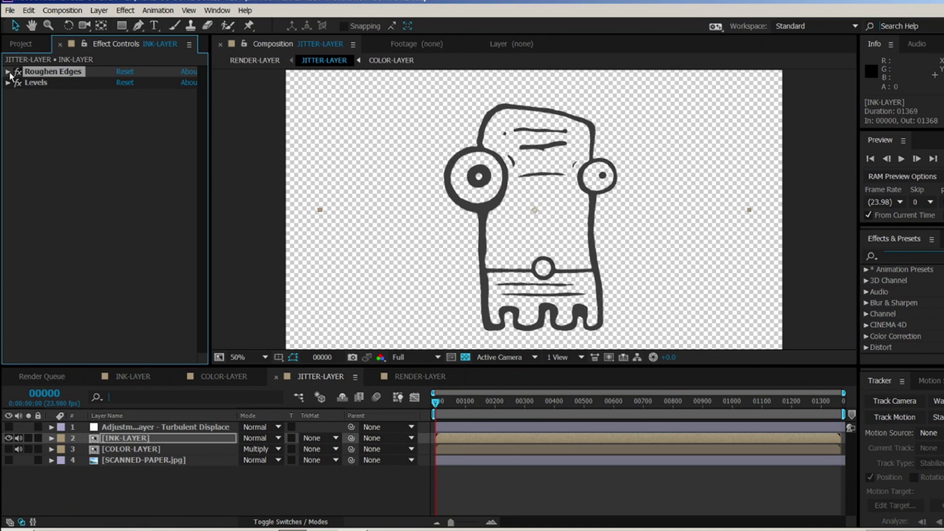
{"action": "left_click", "coordinate": [8, 71]}
{"action": "left_click", "coordinate": [265, 357]}
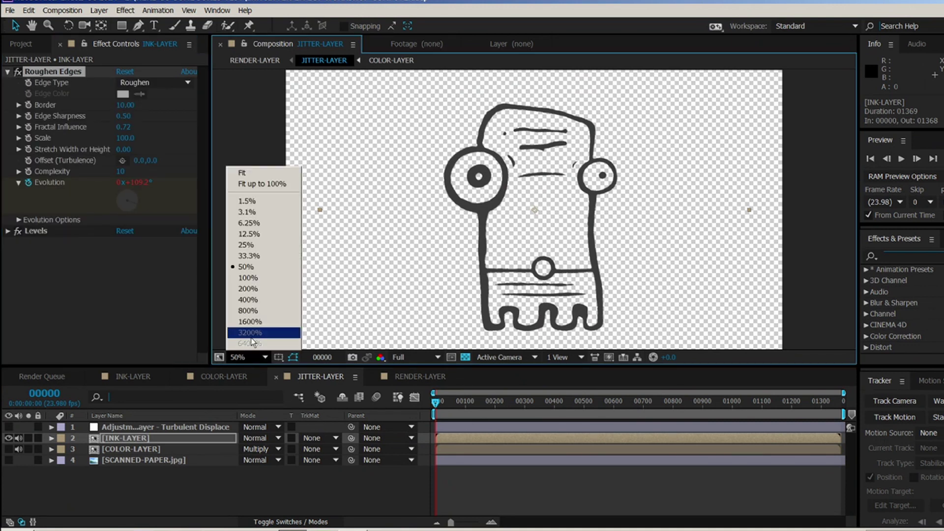
{"action": "left_click", "coordinate": [248, 280]}
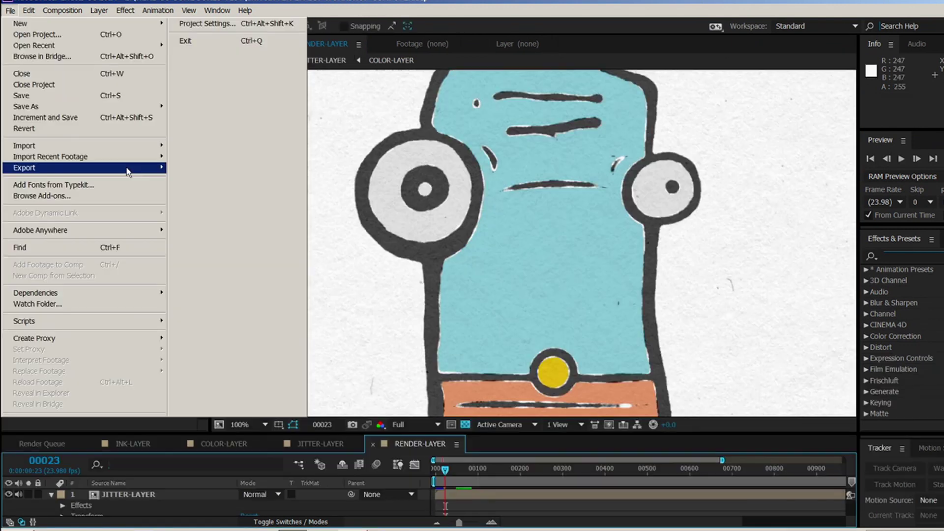
Step: Add the RENDER-LAYER composition to the render queue
{"action": "mouse_move", "coordinate": [169, 170]}
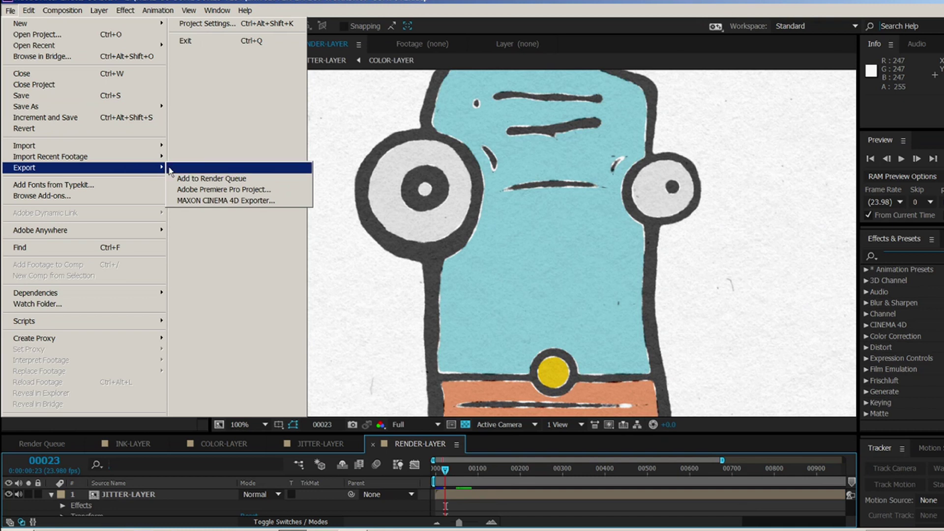
{"action": "left_click", "coordinate": [216, 178]}
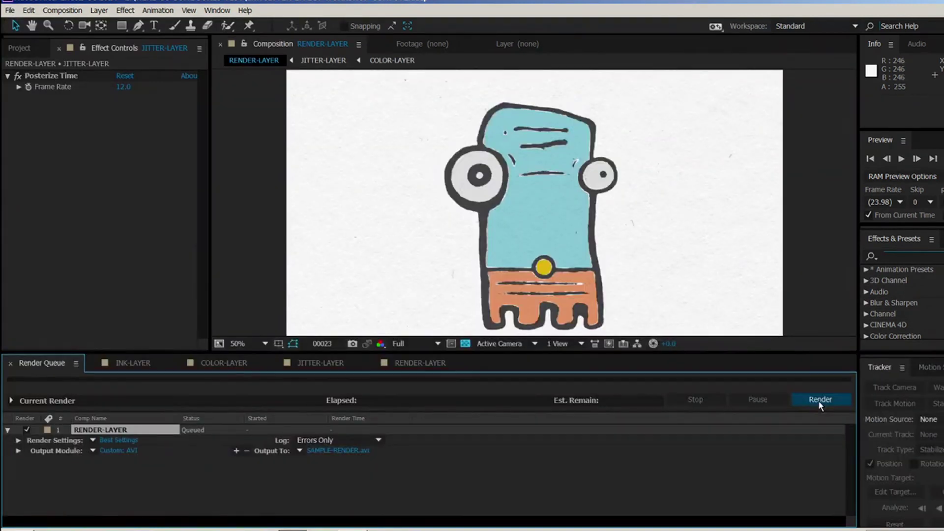
{"action": "left_click", "coordinate": [819, 400]}
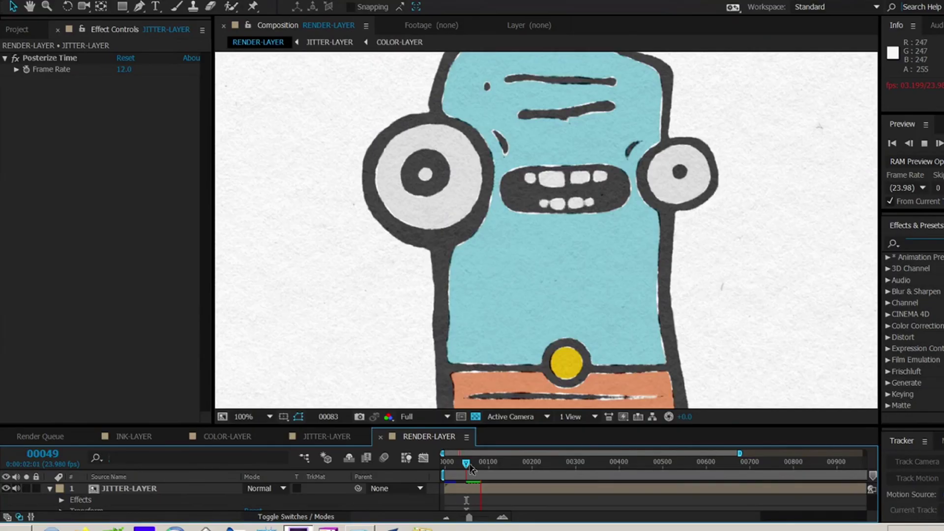
Step: Move to frame 53 of the RENDER-LAYER composition to check the textured character
{"action": "left_click", "coordinate": [468, 465]}
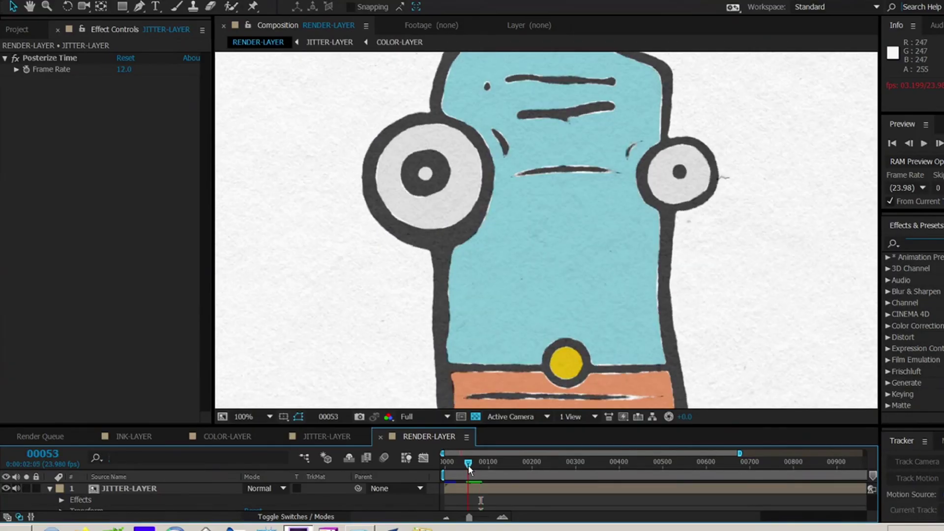